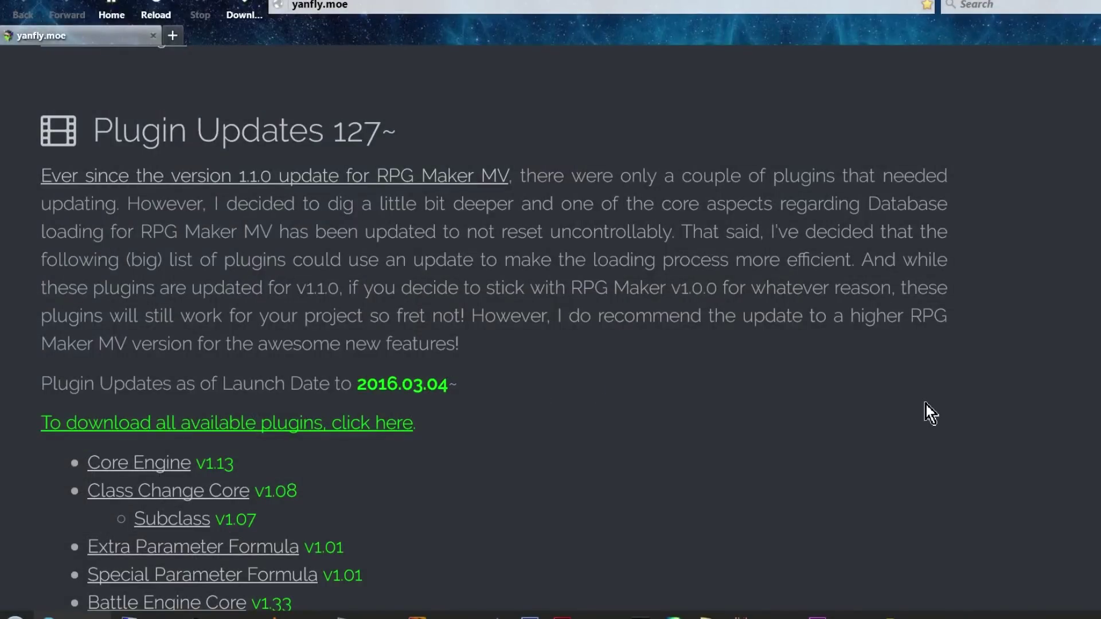
- Review the list of updated plugins in the Plugin Updates 127 post on the yanfly.moe page
scroll(986, 445, "down", 5)
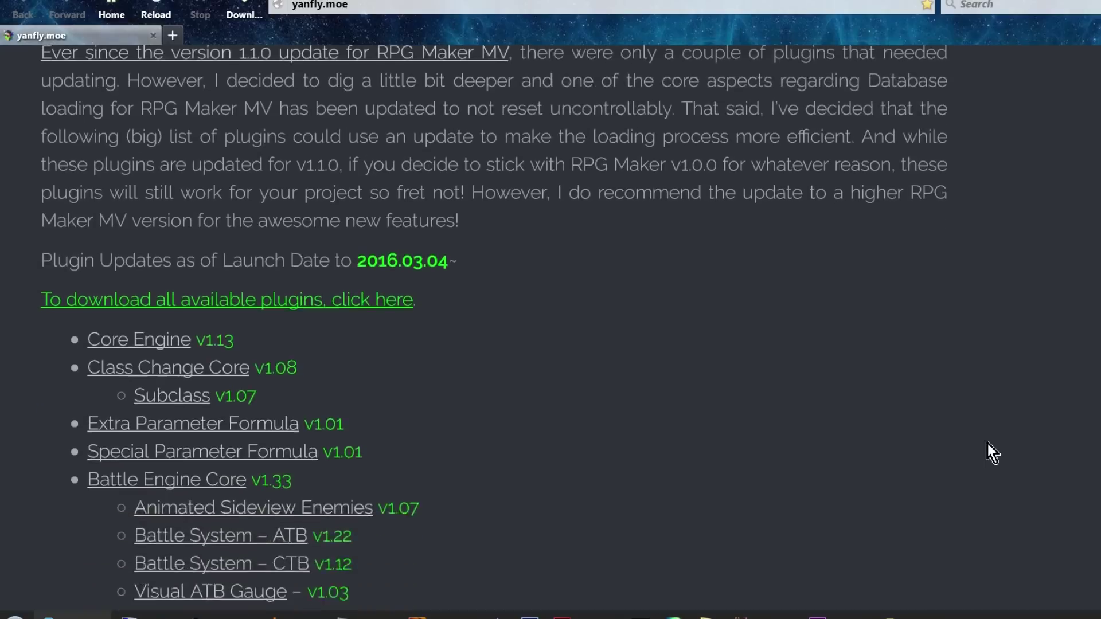
scroll(986, 442, "down", 10)
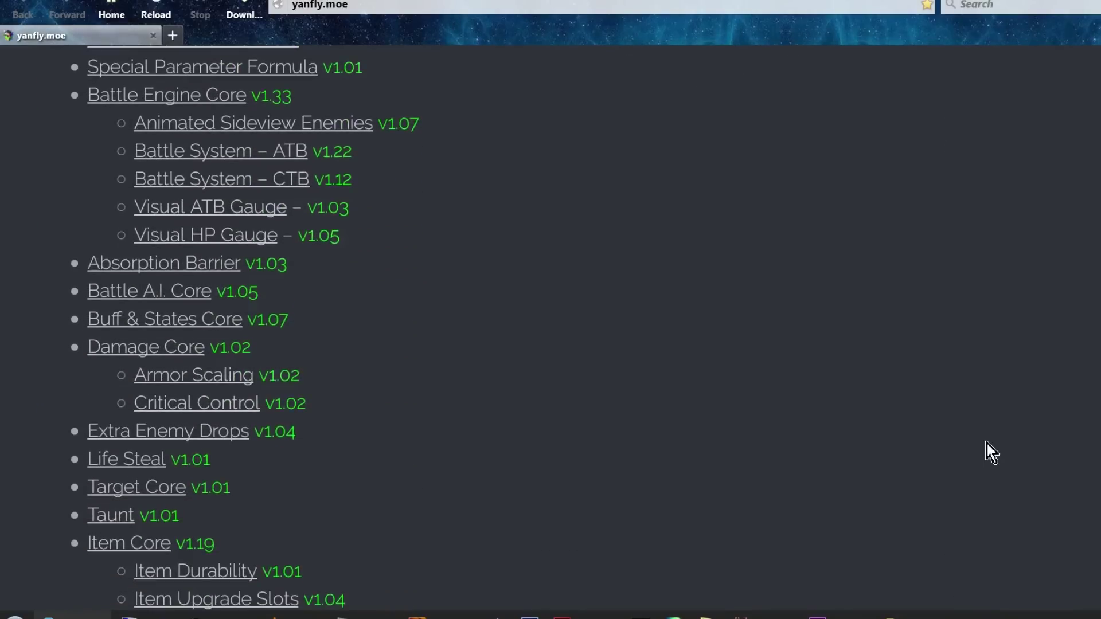
scroll(986, 444, "down", 8)
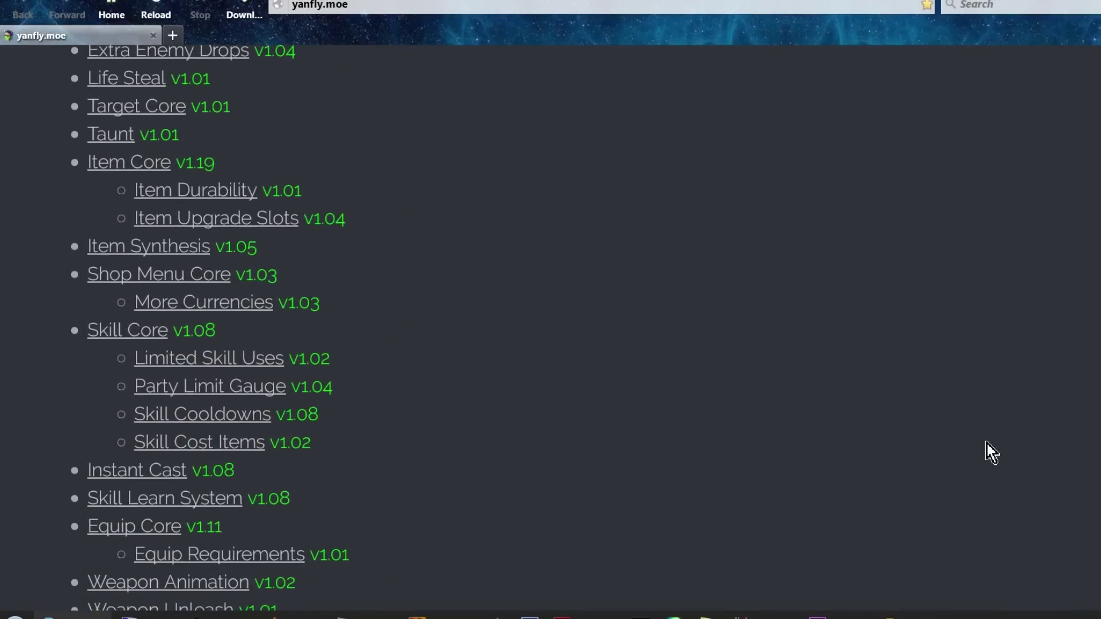
scroll(986, 444, "down", 5)
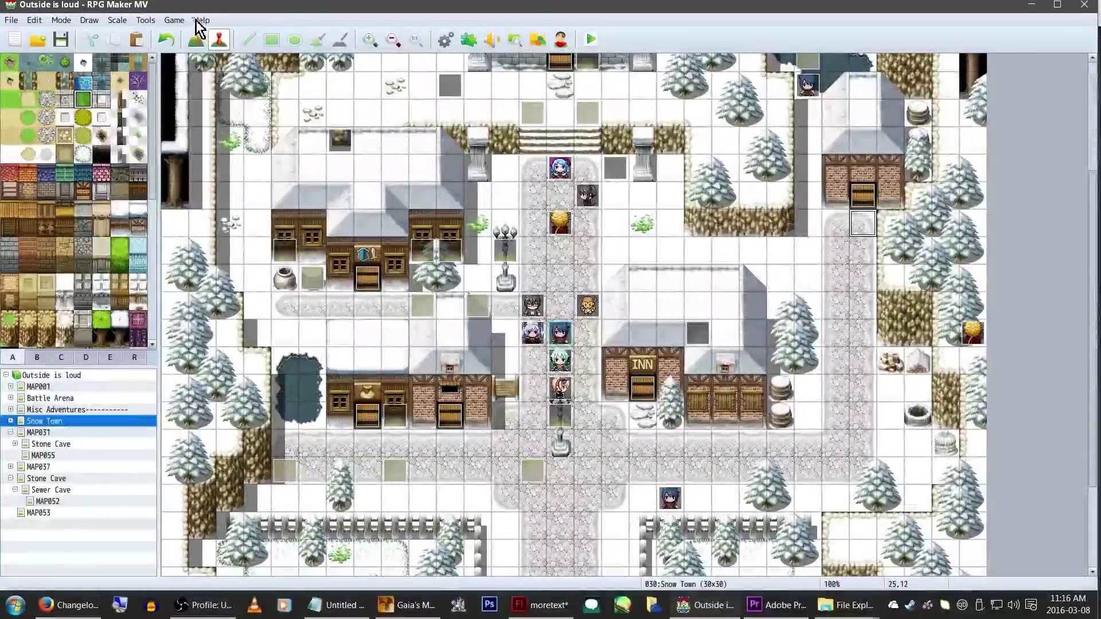
- Open the Outside is loud project's folder from RPG Maker MV and go into its js folder to the Backup folder
left_click(173, 20)
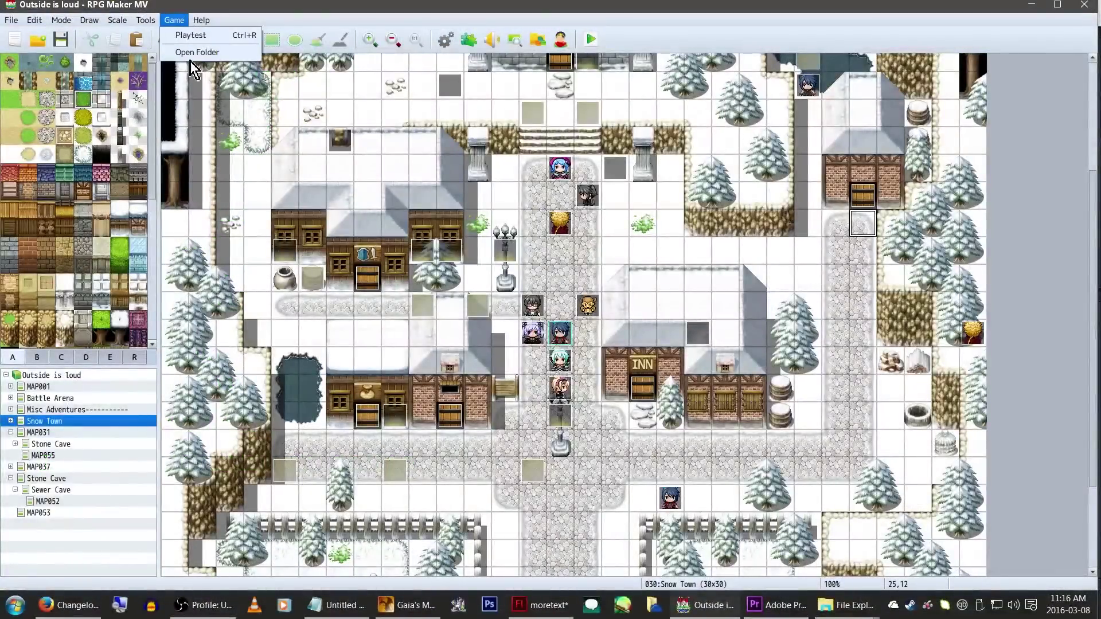
left_click(193, 52)
left_click_drag(910, 297, 445, 156)
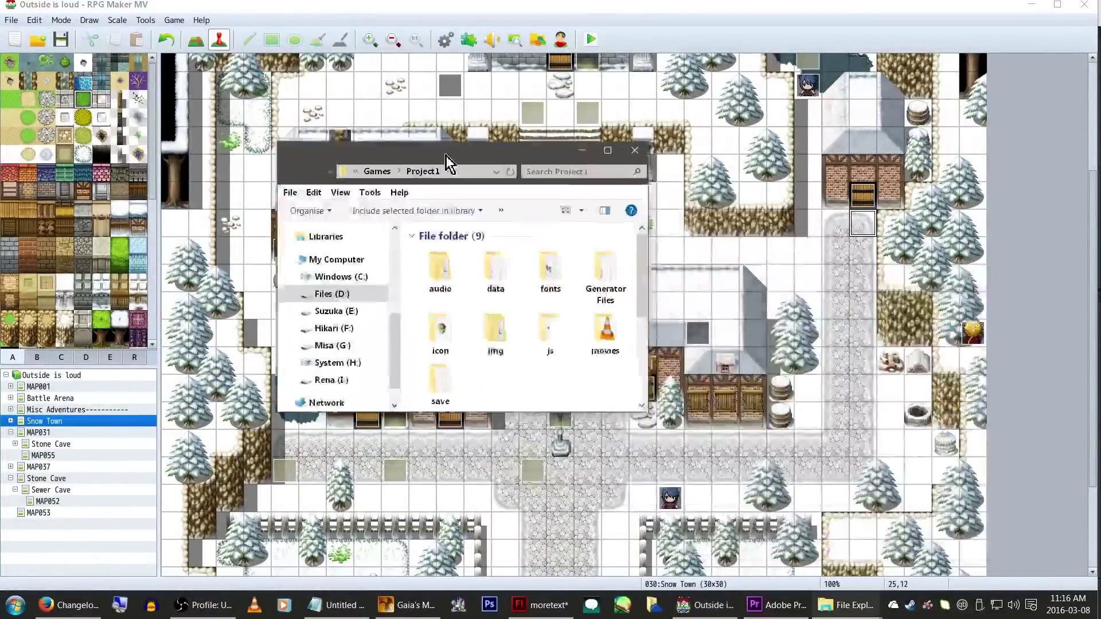
double_click(446, 155)
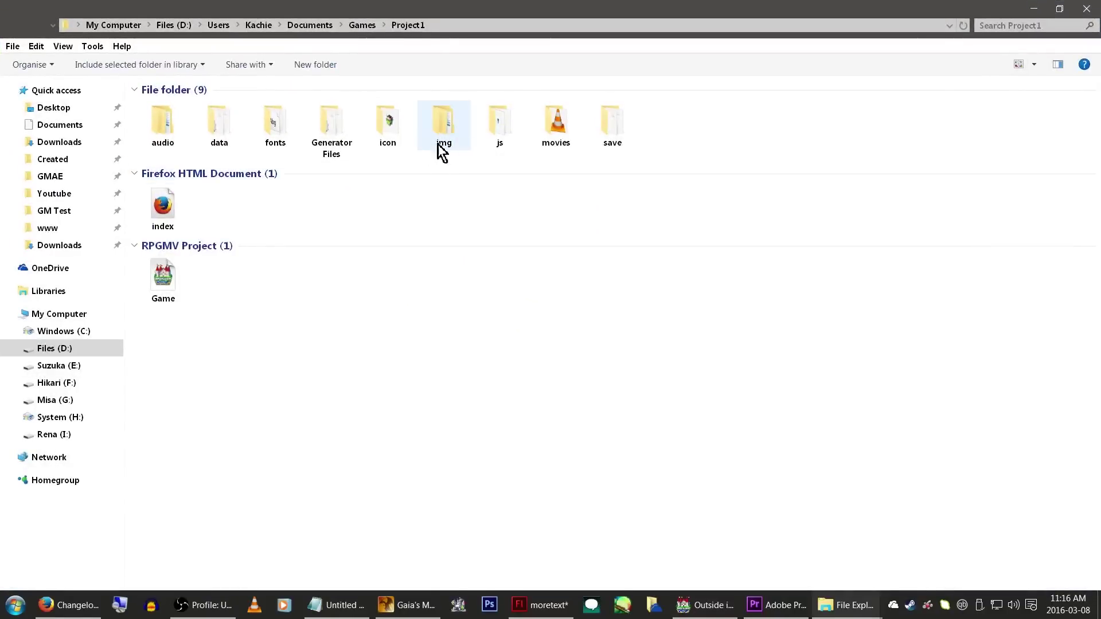
double_click(508, 128)
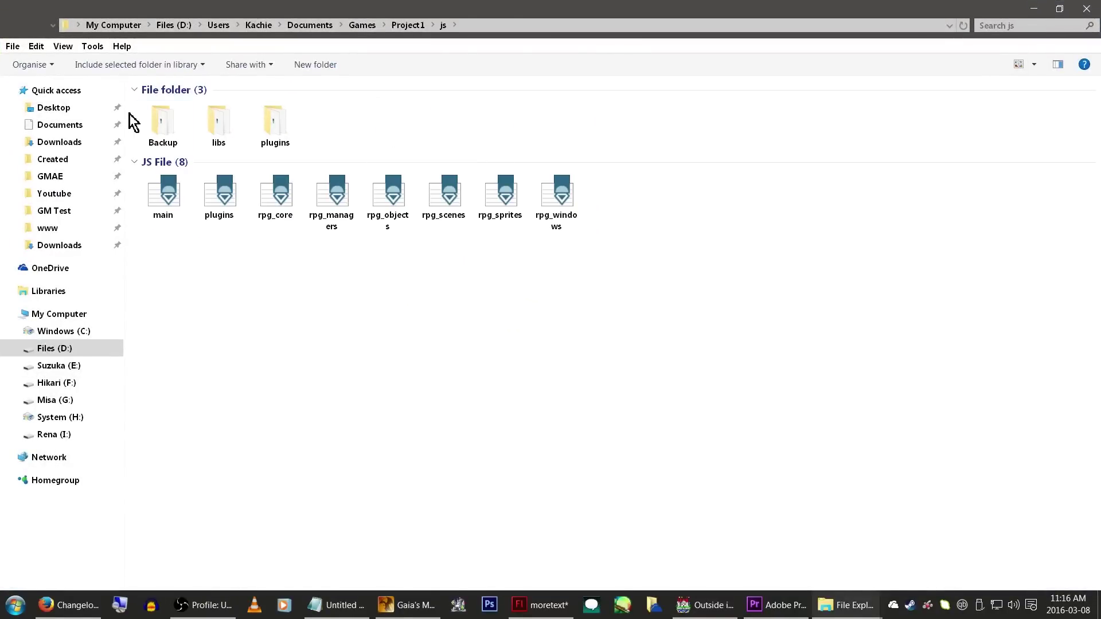
left_click(152, 136)
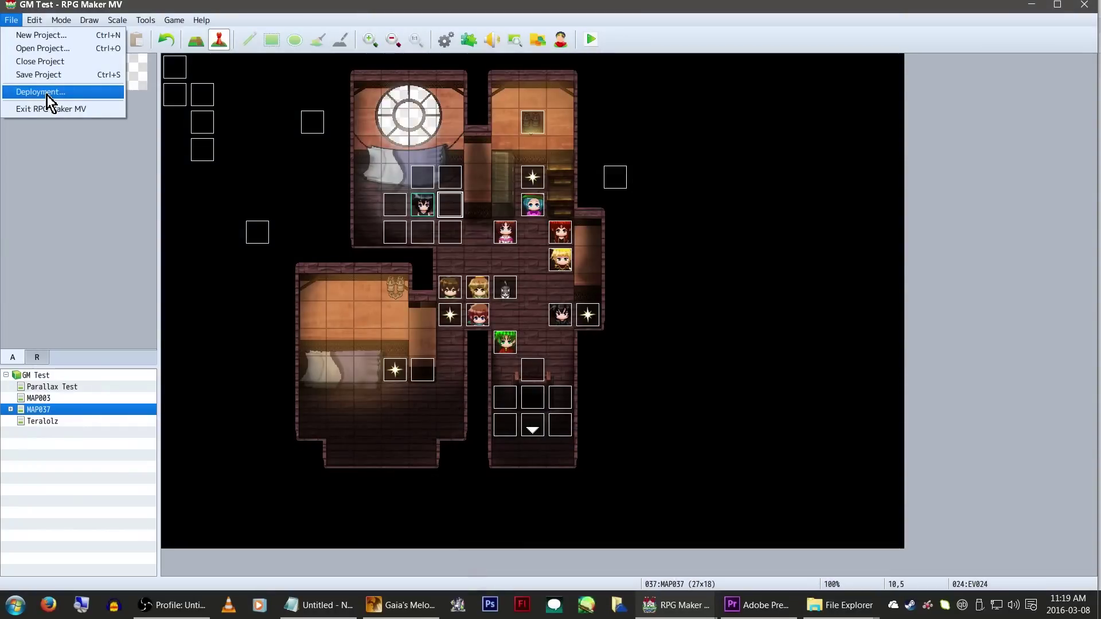
- Deploy the GM Test project for Windows with unused files excluded
left_click(49, 93)
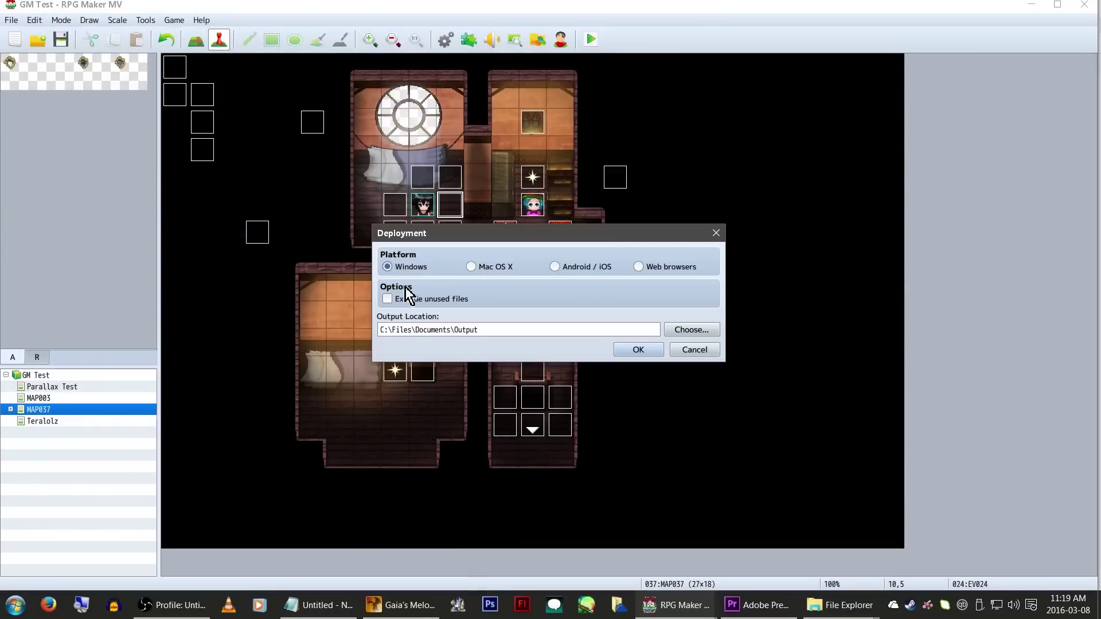
left_click(459, 300)
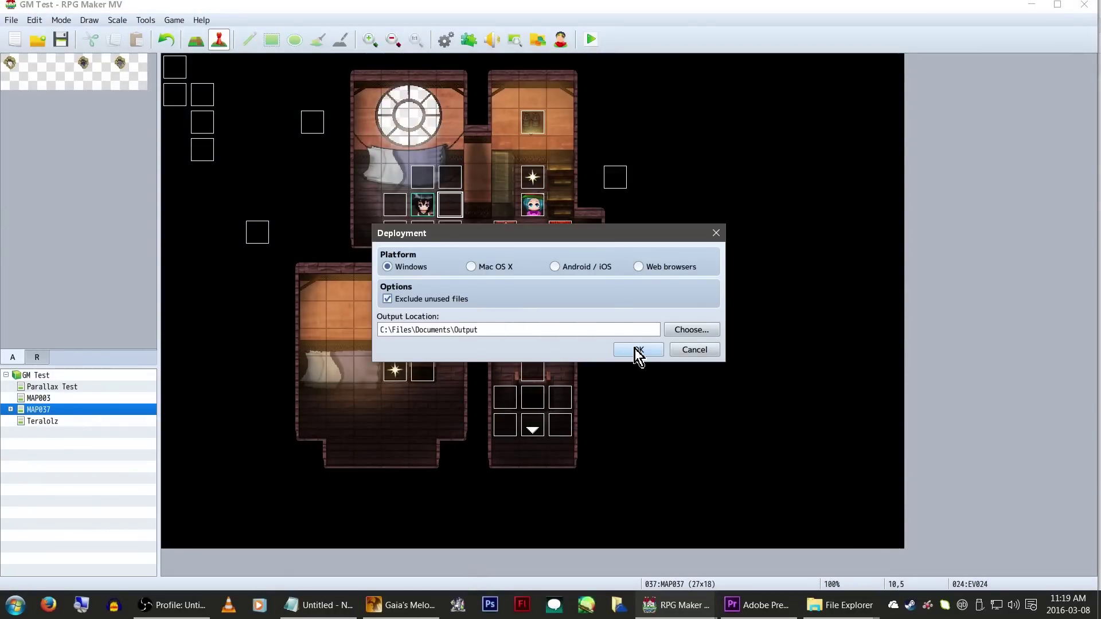
left_click(635, 350)
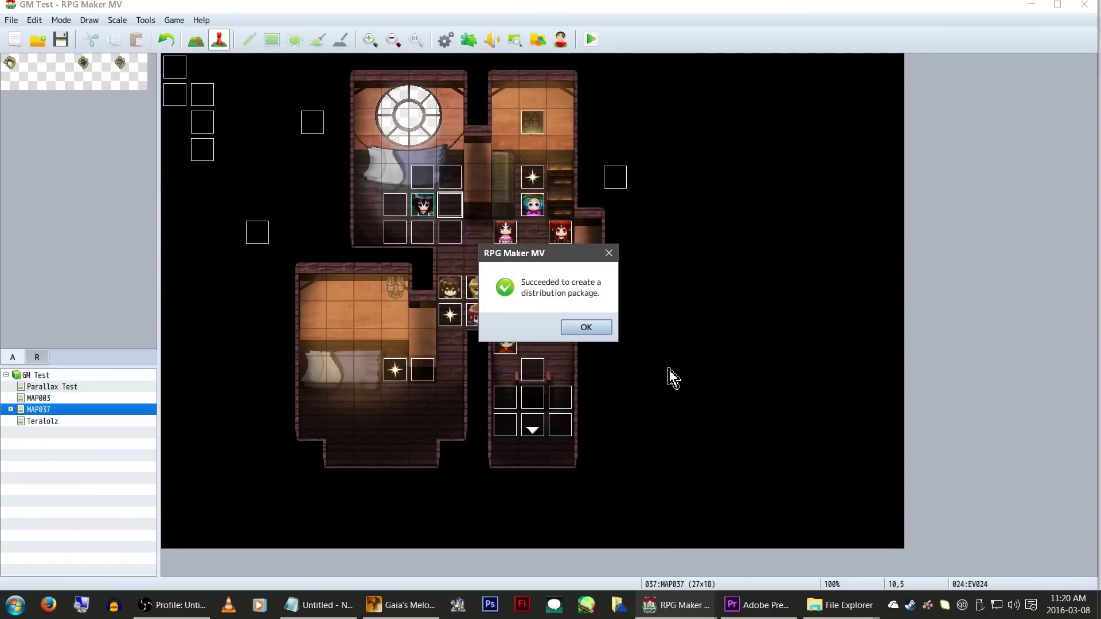
left_click(586, 327)
- Switch to the Output folder in File Explorer, open the deployed www package and launch its game
mouse_move(849, 614)
left_click(1003, 523)
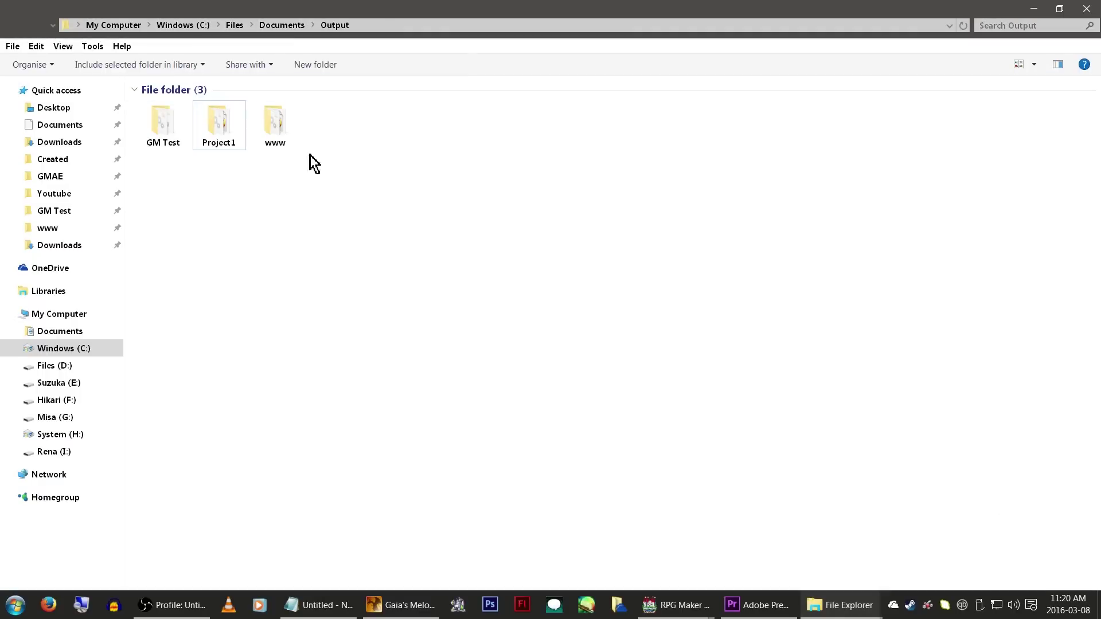
double_click(273, 123)
double_click(163, 122)
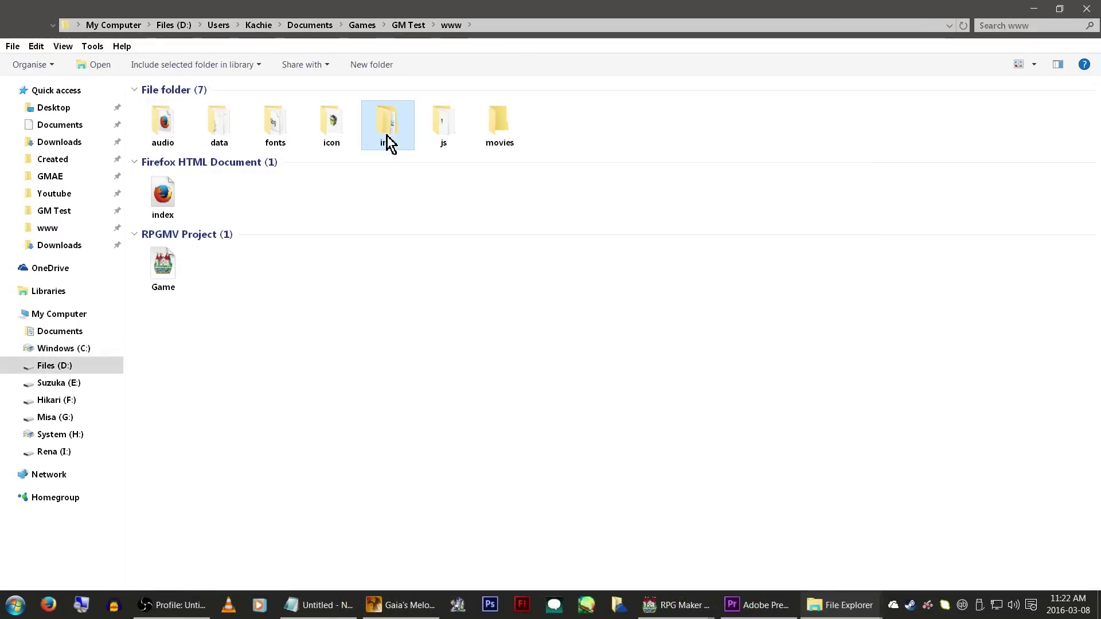
- Copy the parallaxes folder from the GM Test project's img folder into the deployed package's img folder, replacing files with the same names
double_click(388, 143)
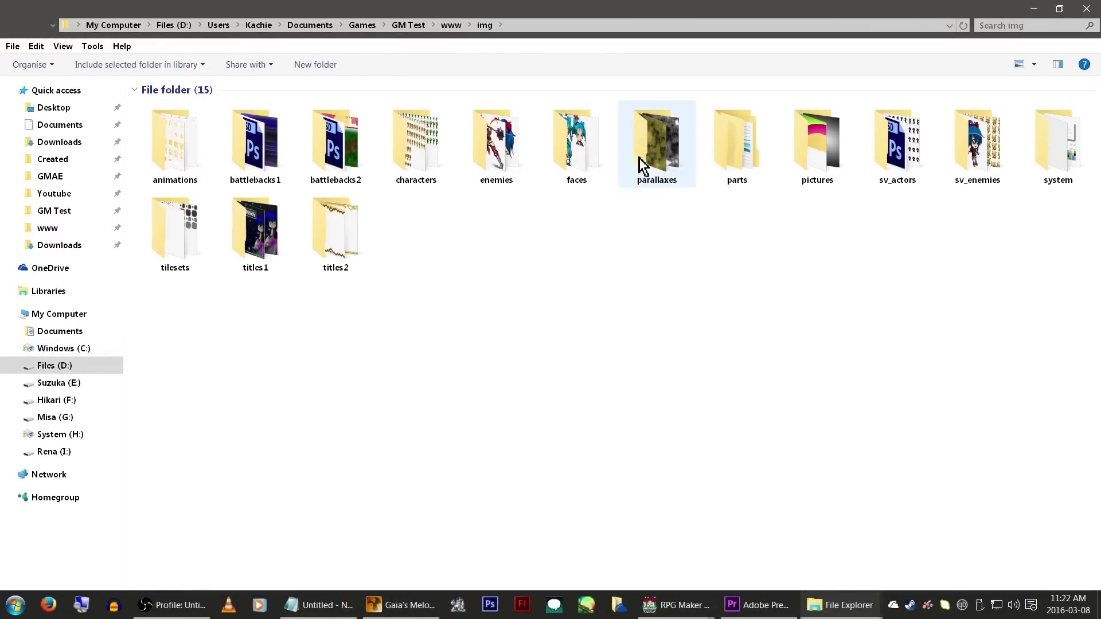
right_click(656, 162)
left_click(688, 406)
mouse_move(841, 605)
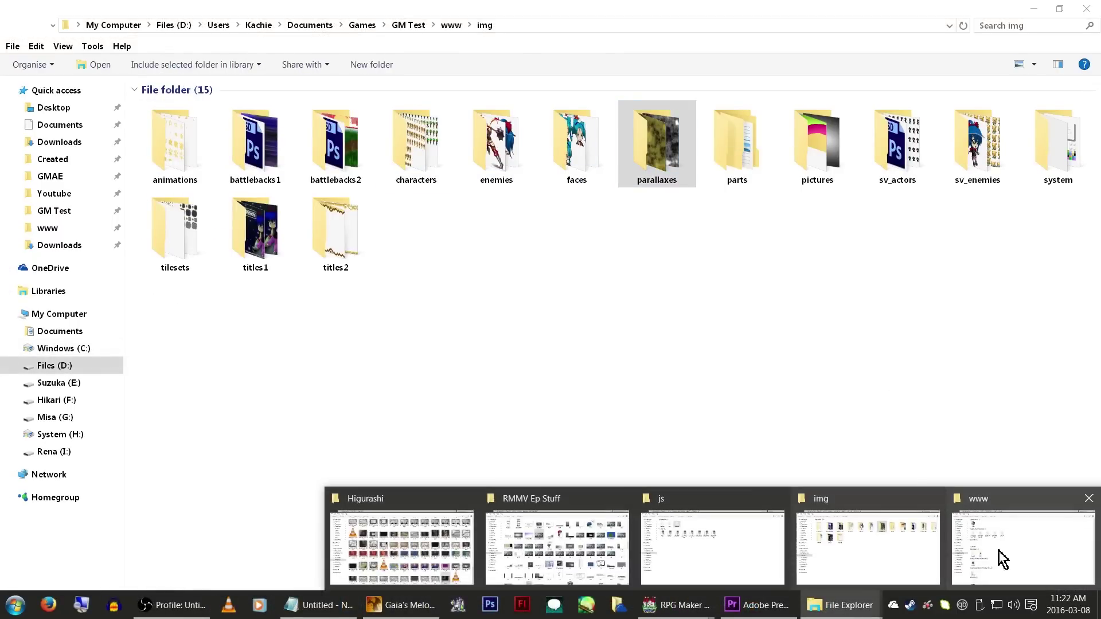
left_click(999, 551)
double_click(256, 329)
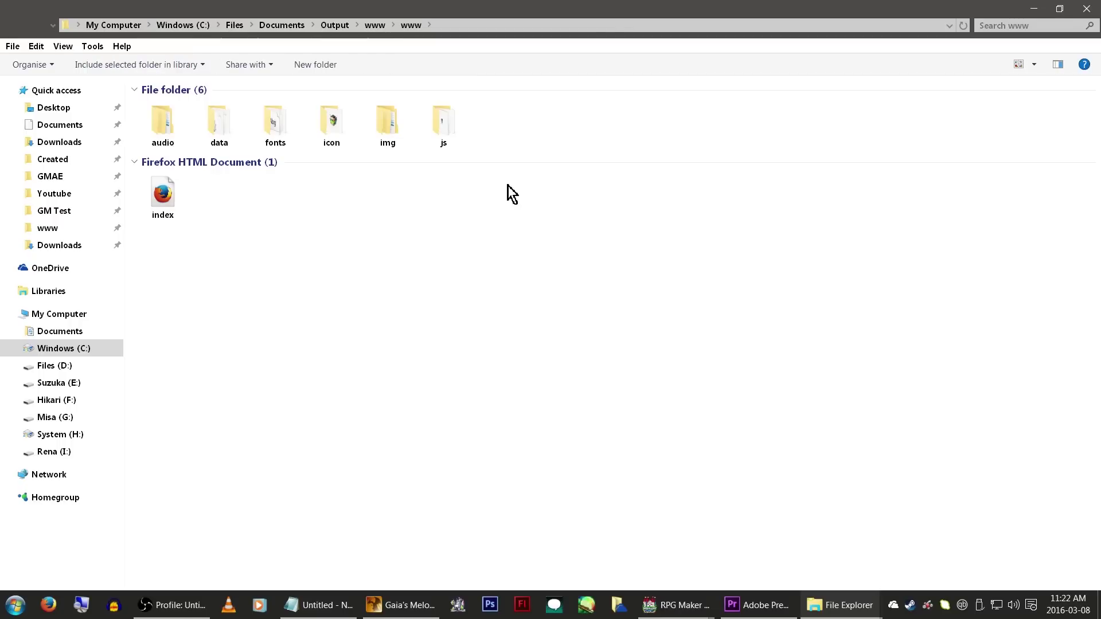
double_click(388, 143)
right_click(371, 199)
left_click(421, 325)
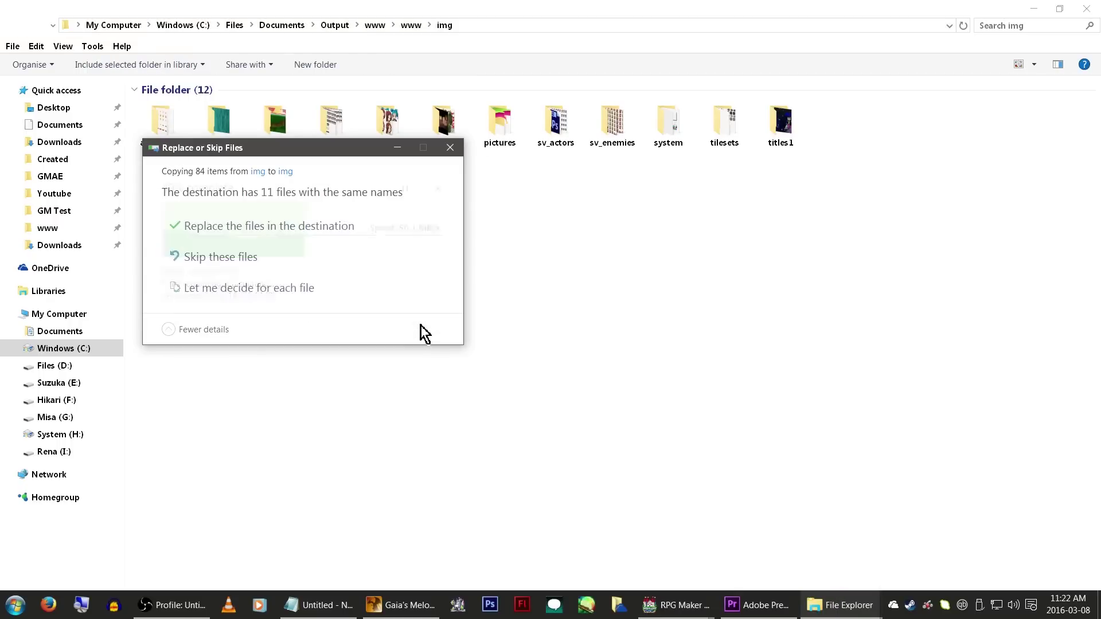
left_click(308, 232)
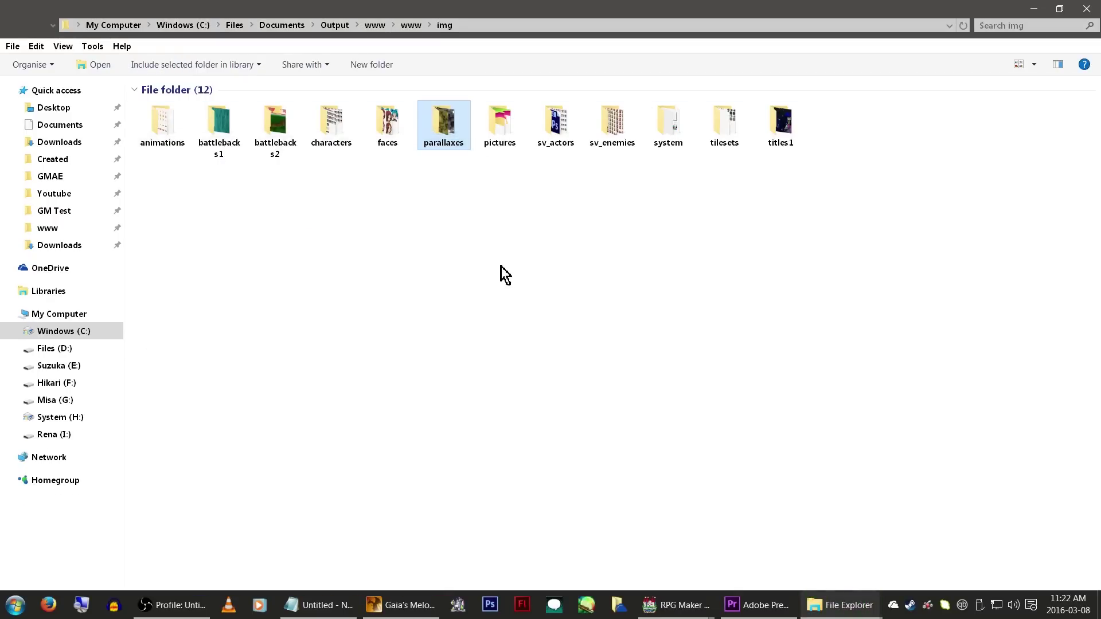
- Return to the deployed package's root www folder and launch the game again
left_click(411, 25)
left_click(375, 25)
double_click(162, 122)
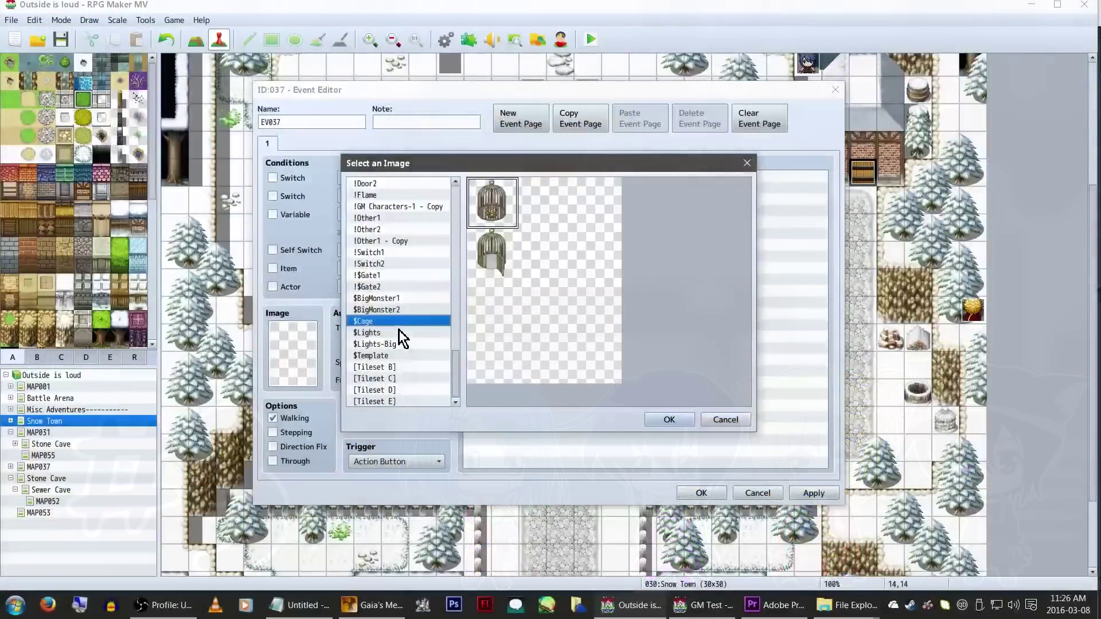
- Preview the $Lights, $BigMonster1, $BigMonster2, !Other1, !Other2, !Switch1 and !Switch2 character sheets for event EV037
left_click(399, 332)
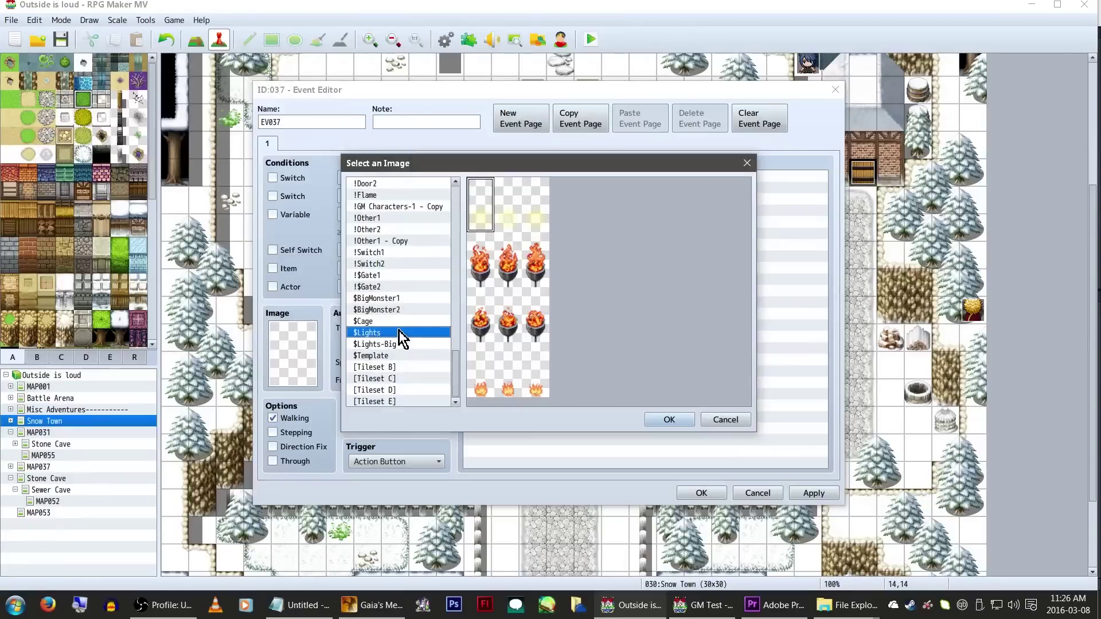
left_click(402, 298)
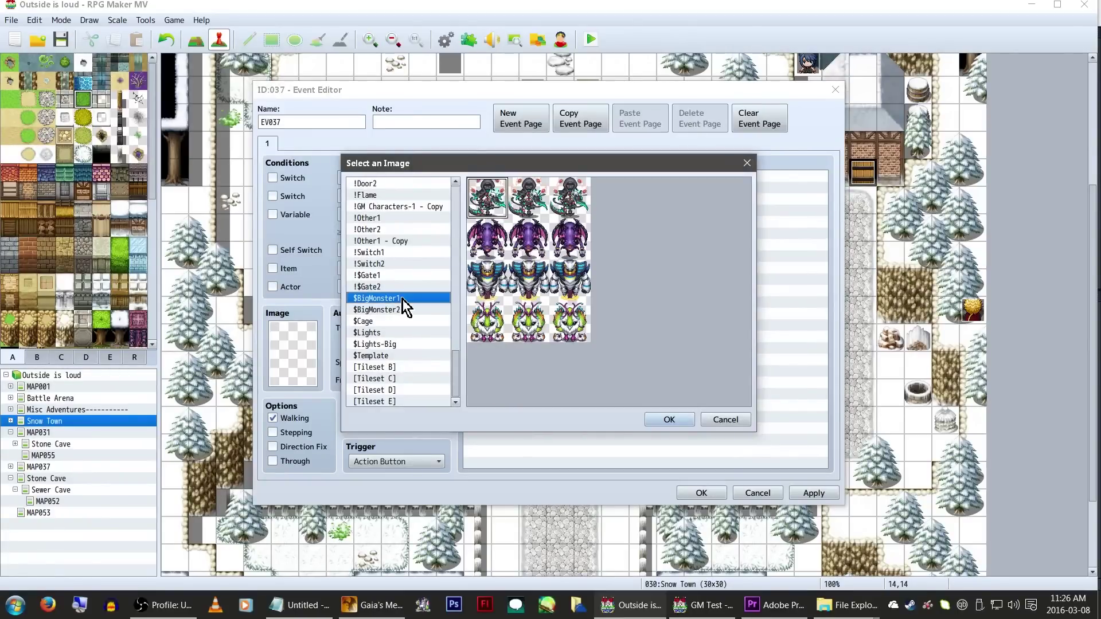
left_click(403, 312)
left_click(399, 220)
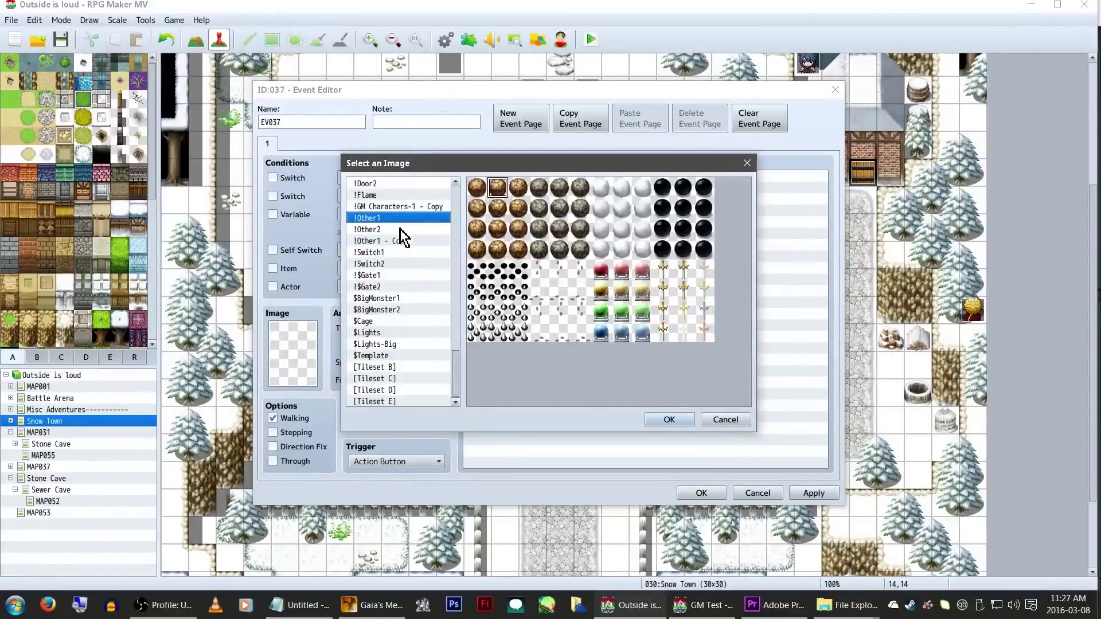
left_click(400, 229)
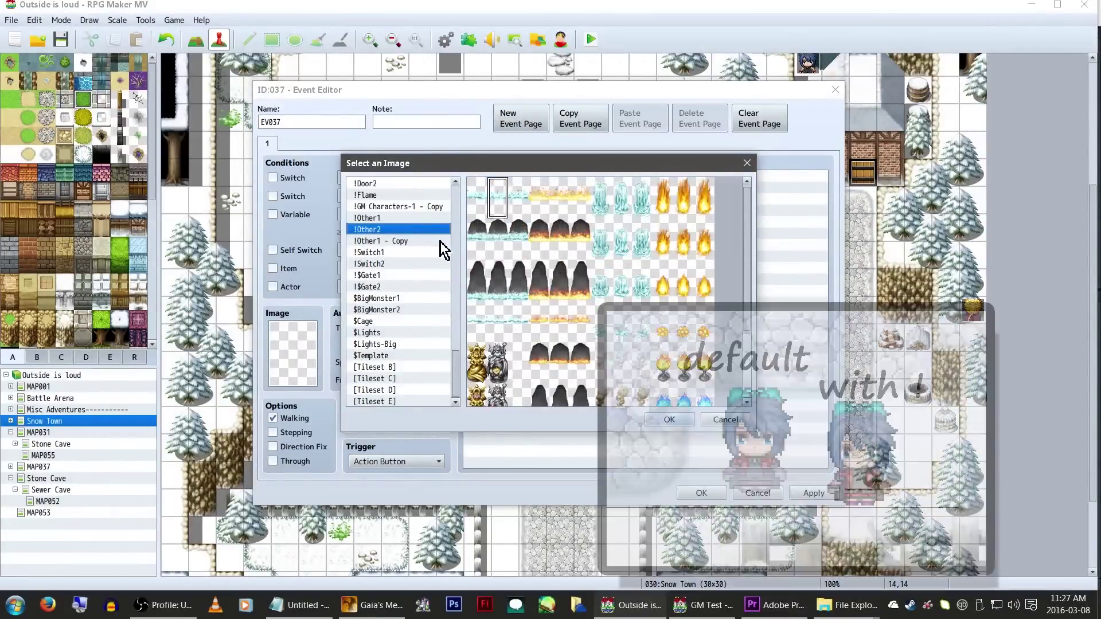
left_click(431, 254)
left_click(428, 265)
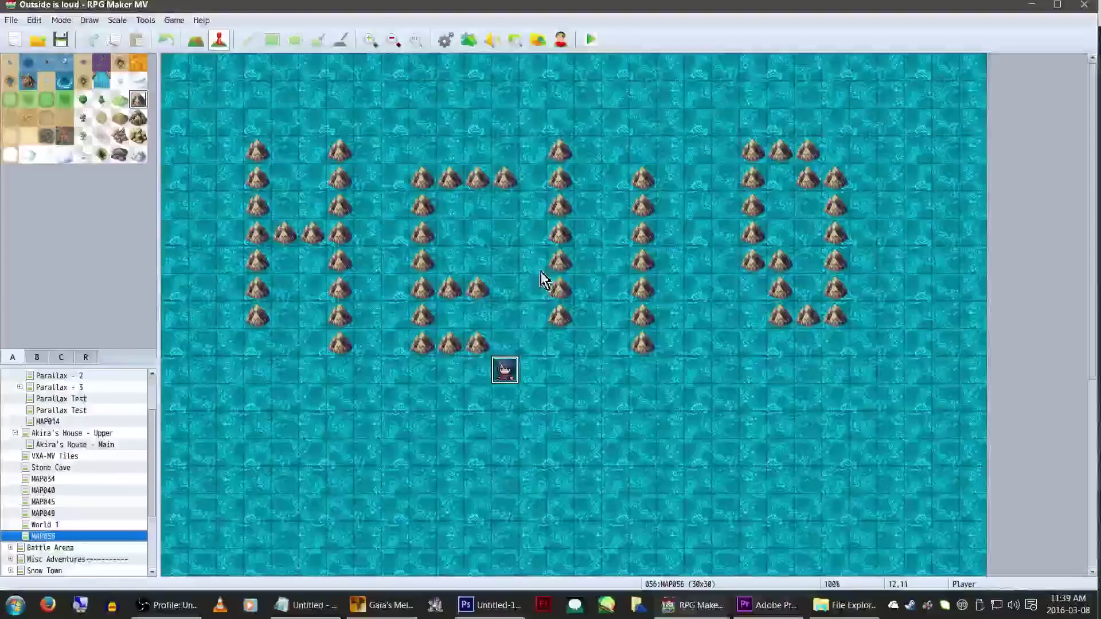
- Create a new event at tile 12,7 on MAP056 and open its image selection
right_click(495, 275)
left_click(518, 294)
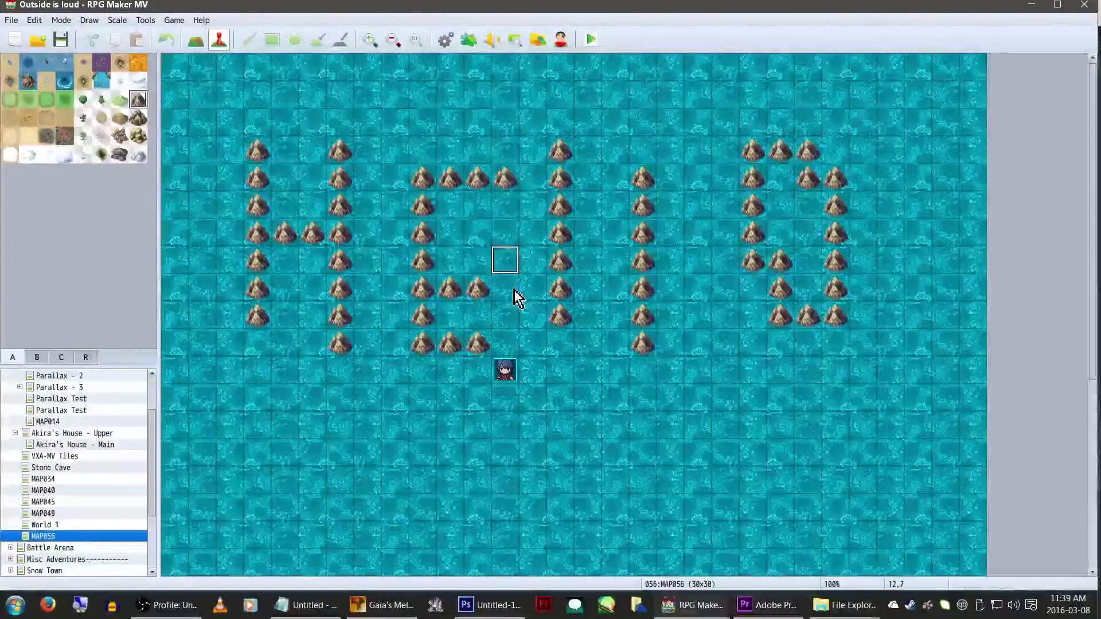
double_click(295, 351)
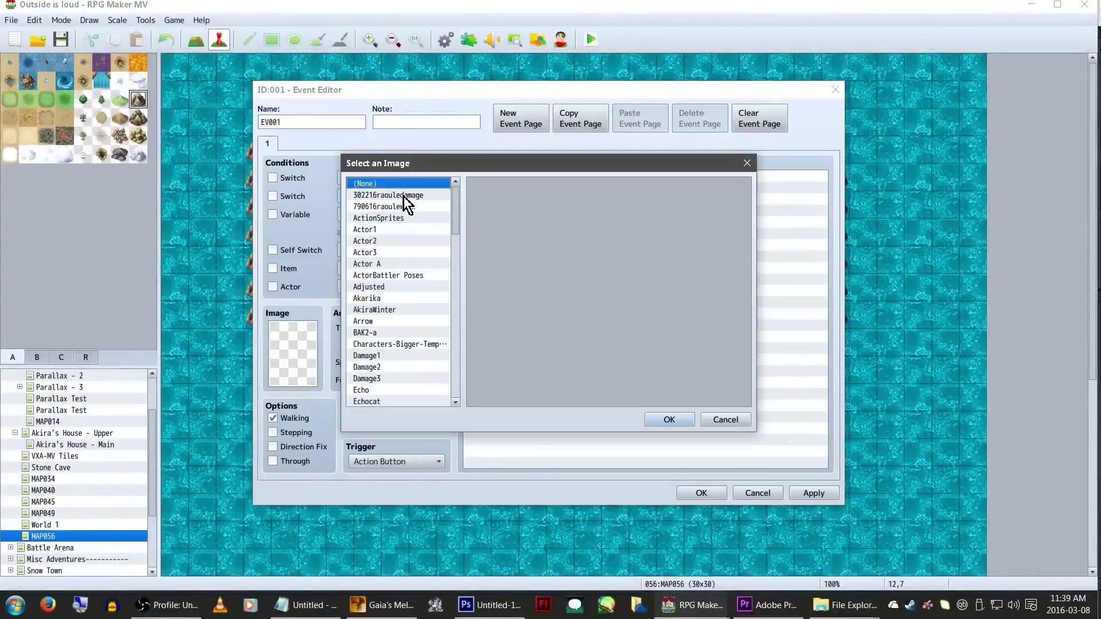
- Browse the character sheets for event EV001, previewing hime_chara_test, characters, !Door2, !Switch2, $BigMonster1, $Cage, $Lights and $Lights-Big
left_click_drag(455, 217, 457, 339)
left_click(419, 247)
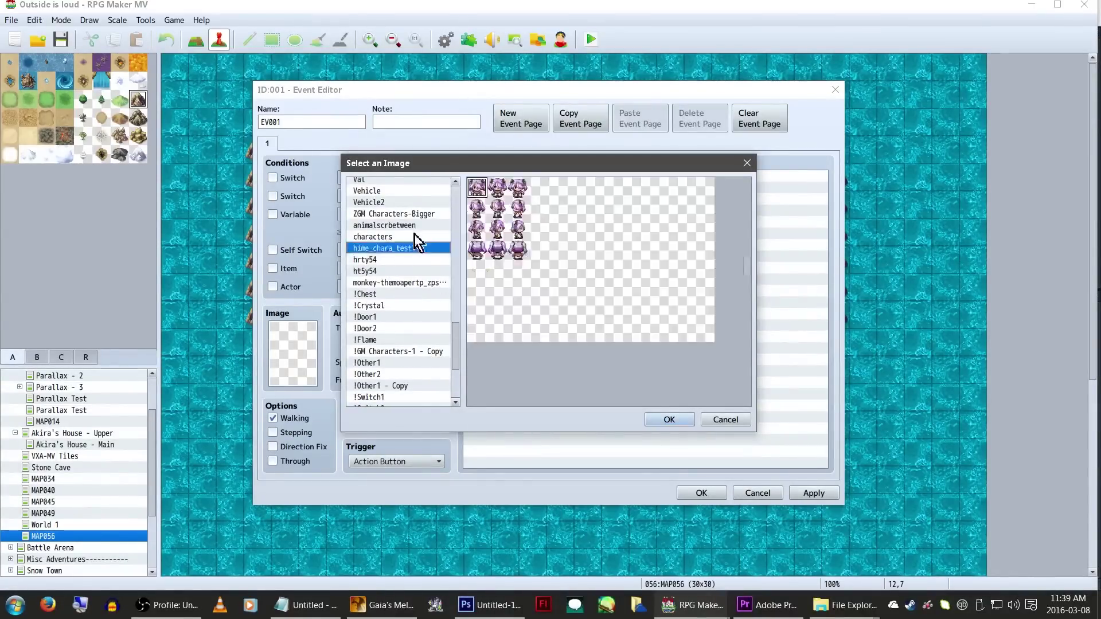
left_click(415, 238)
scroll(421, 235, "down", 3)
left_click(423, 226)
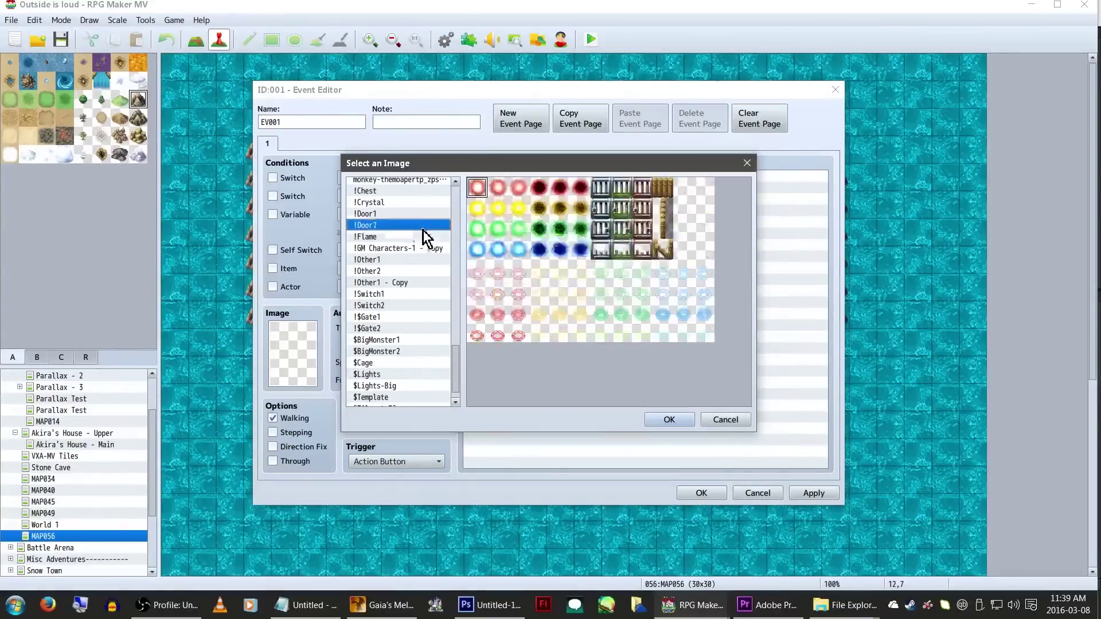
left_click(414, 301)
scroll(415, 319, "down", 1)
left_click(426, 321)
left_click(422, 343)
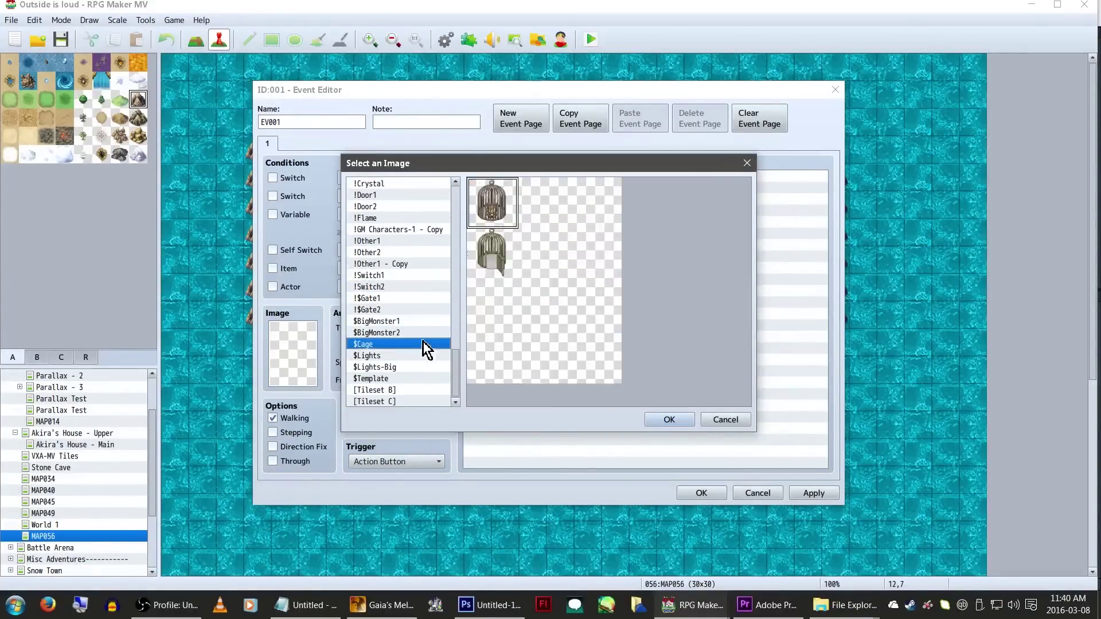
left_click(421, 354)
left_click(420, 365)
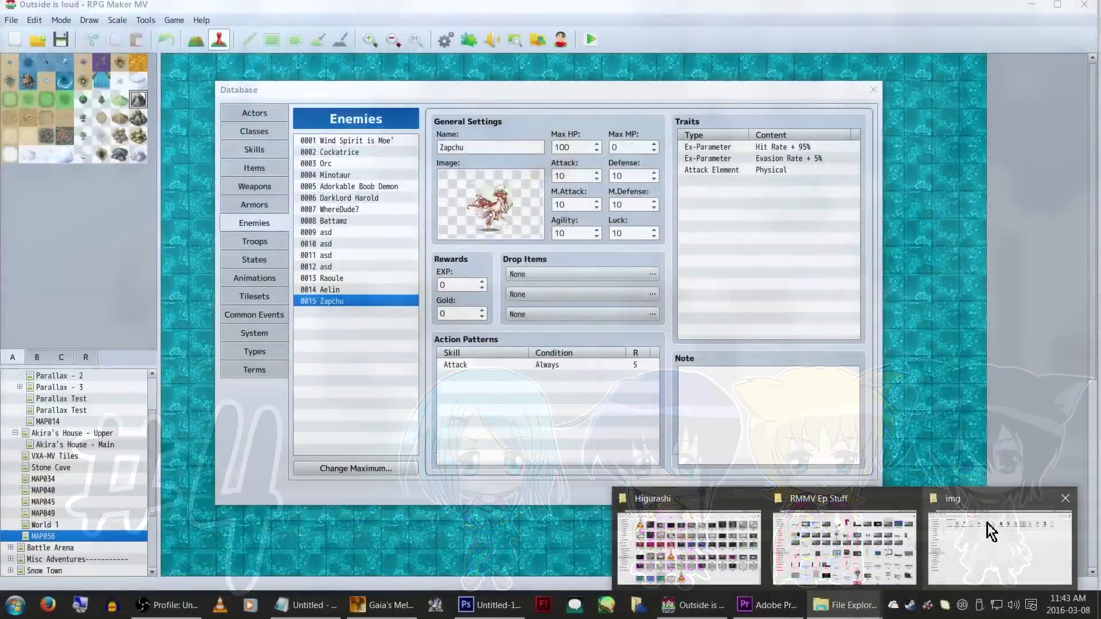
- Bring up the project's img folder, and choose the Akira image for the Zapchu enemy in the database
left_click(988, 528)
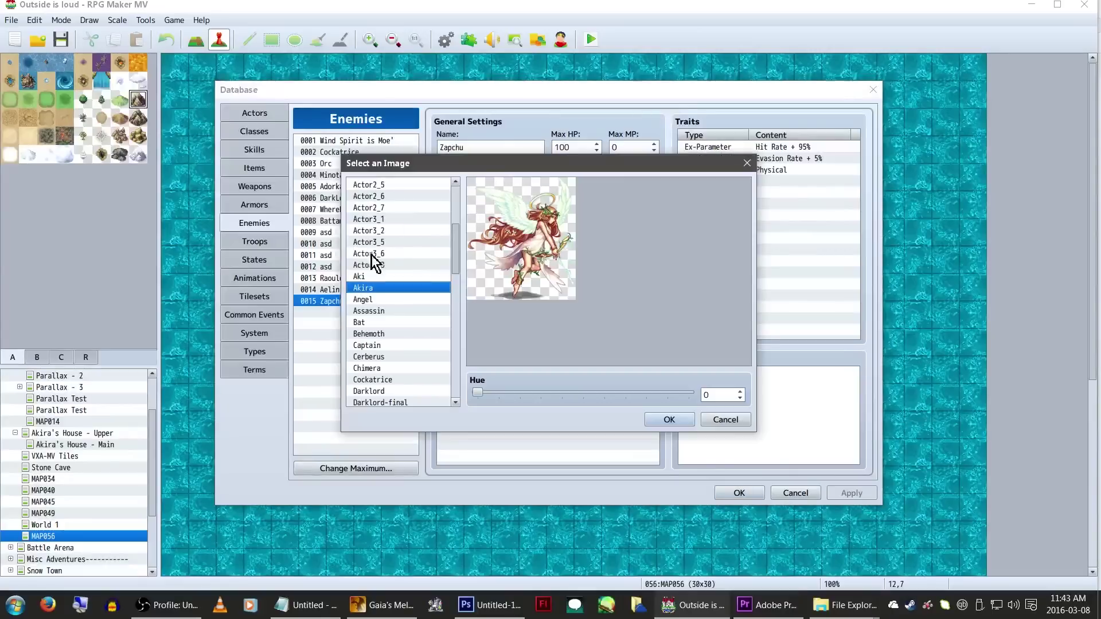
double_click(418, 287)
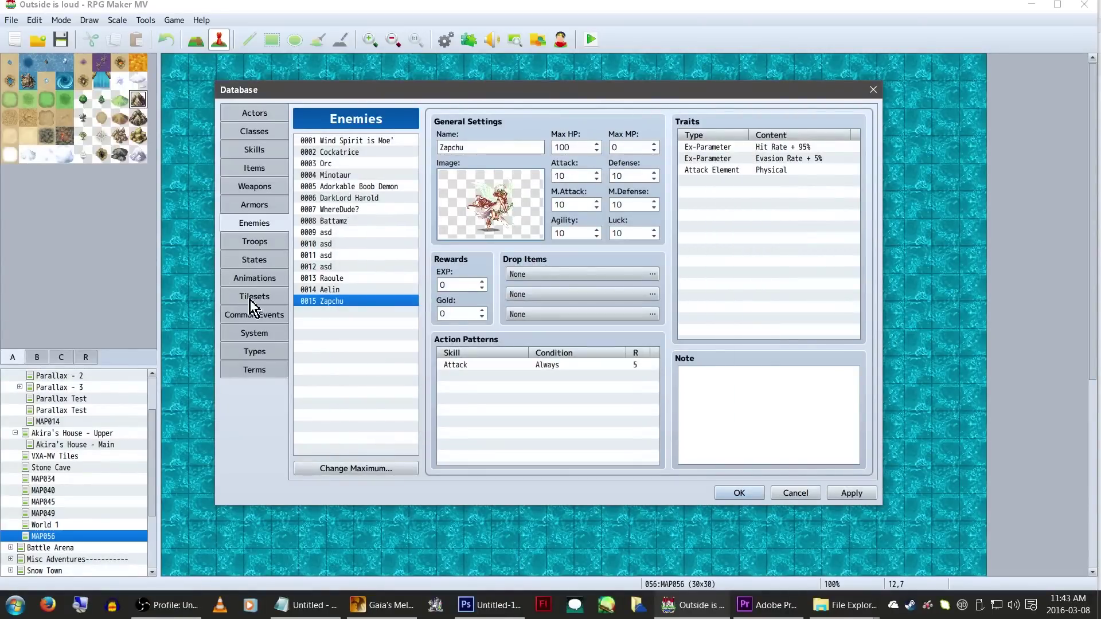
- Visit the database's System settings, return to Enemies and reopen the Zapchu enemy's image selection
left_click(253, 332)
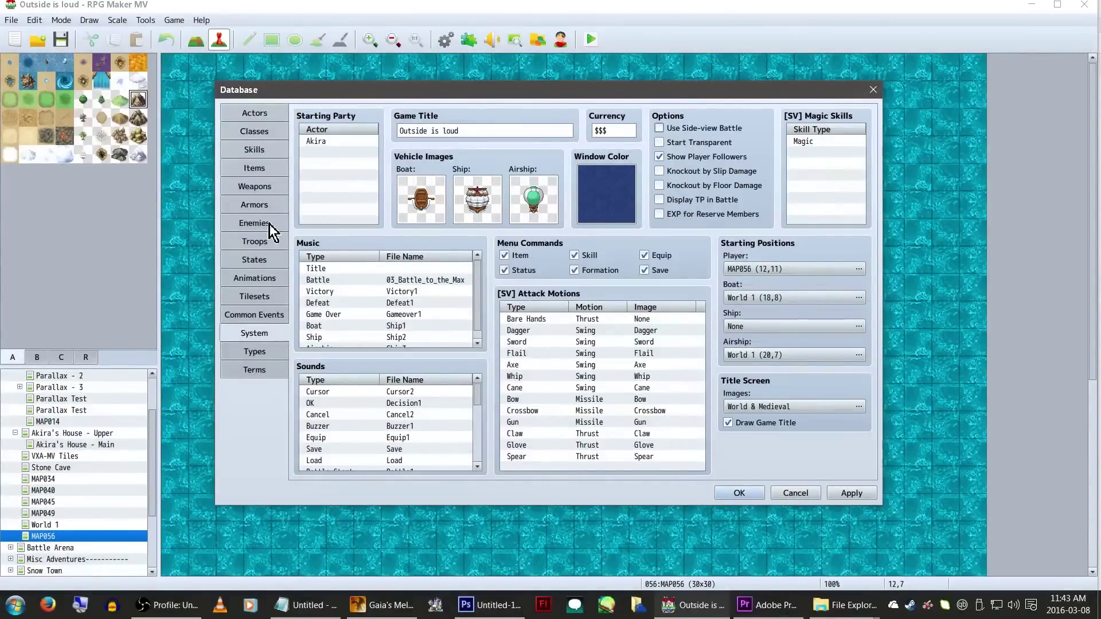
left_click(269, 224)
double_click(528, 201)
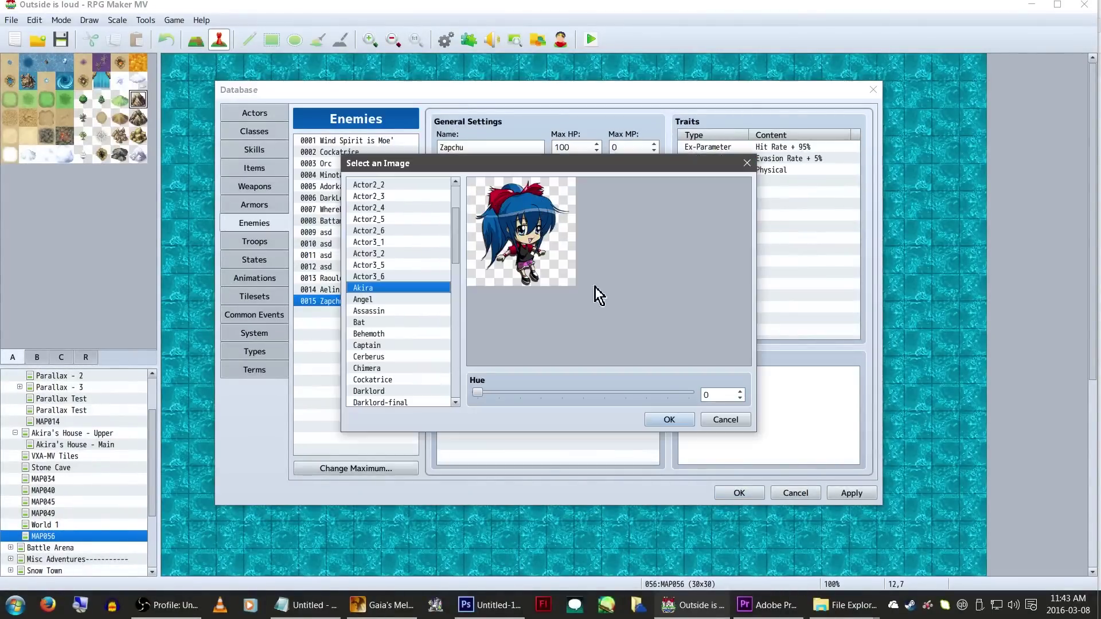
- Confirm the Akira image for the Zapchu enemy, and inspect the enemies folder inside the project's img folder
double_click(399, 288)
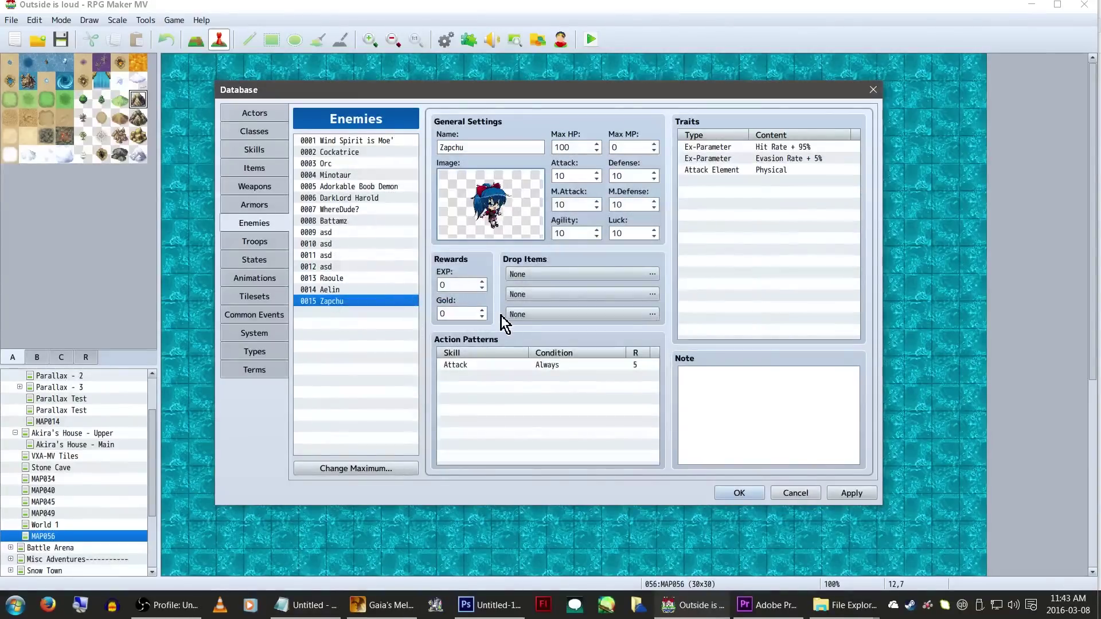
mouse_move(846, 605)
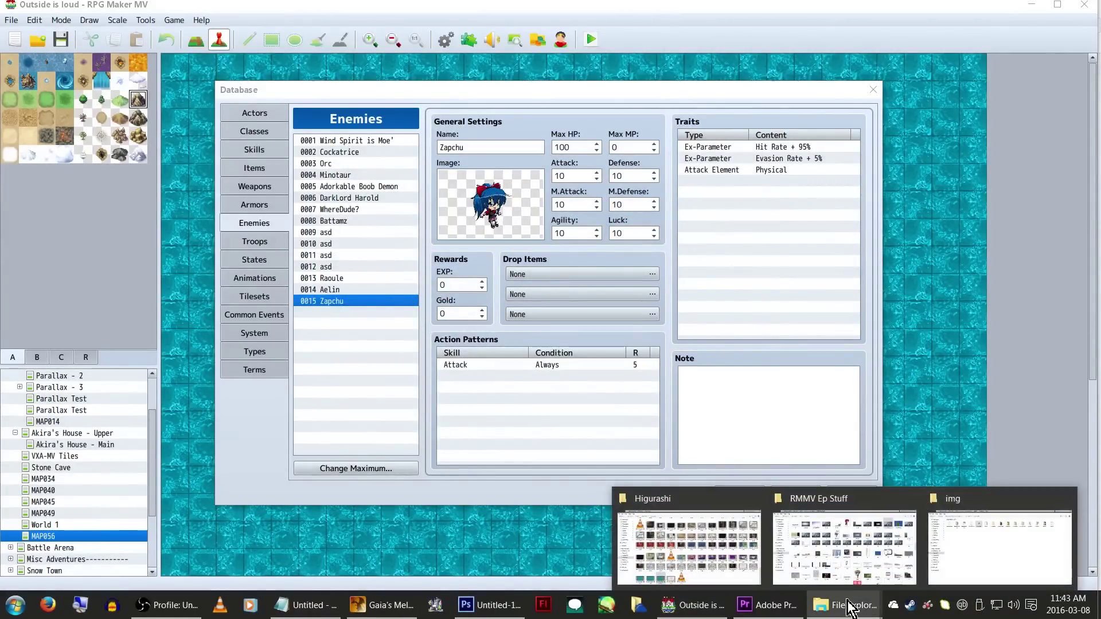
left_click(1000, 539)
double_click(396, 143)
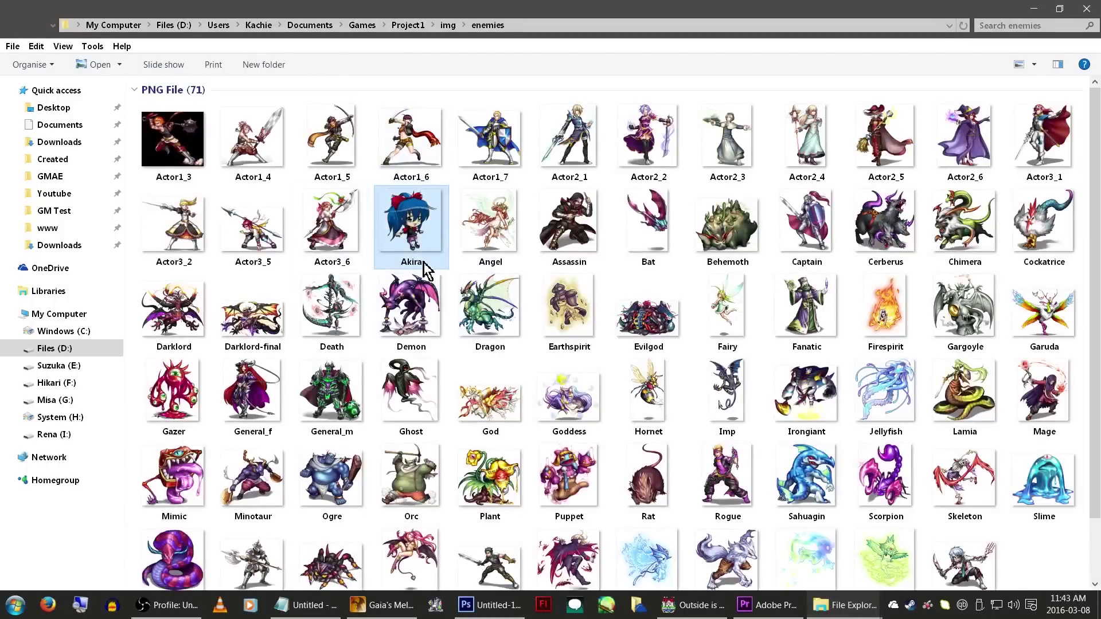
left_click(447, 25)
double_click(723, 125)
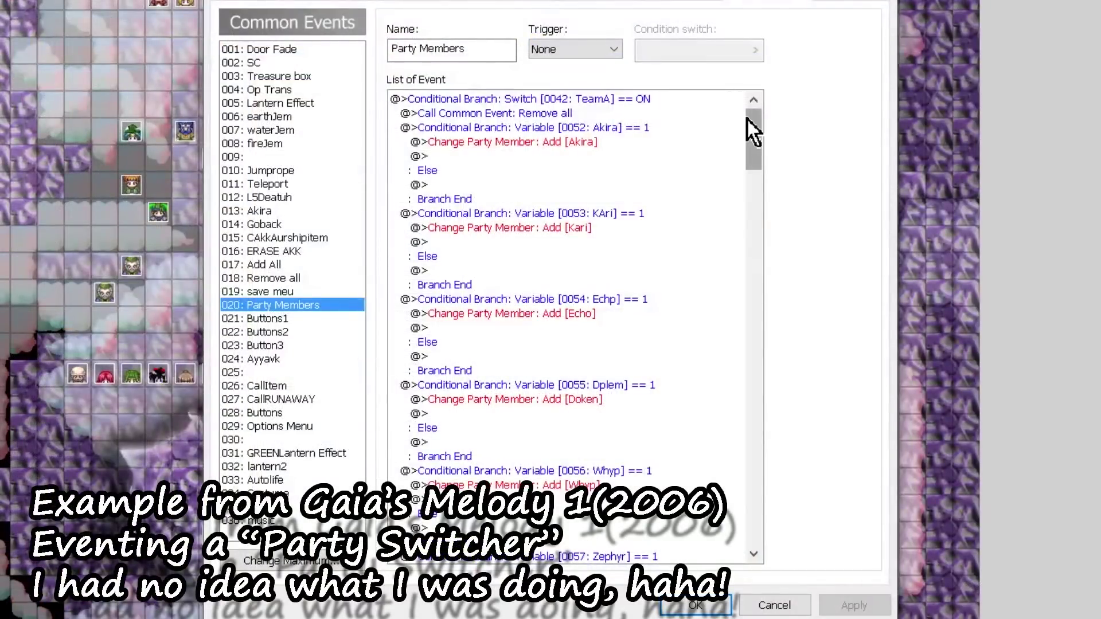
- Look through the commands of the Party Members common event and of event EV002 on MAP052
left_click_drag(746, 123, 752, 372)
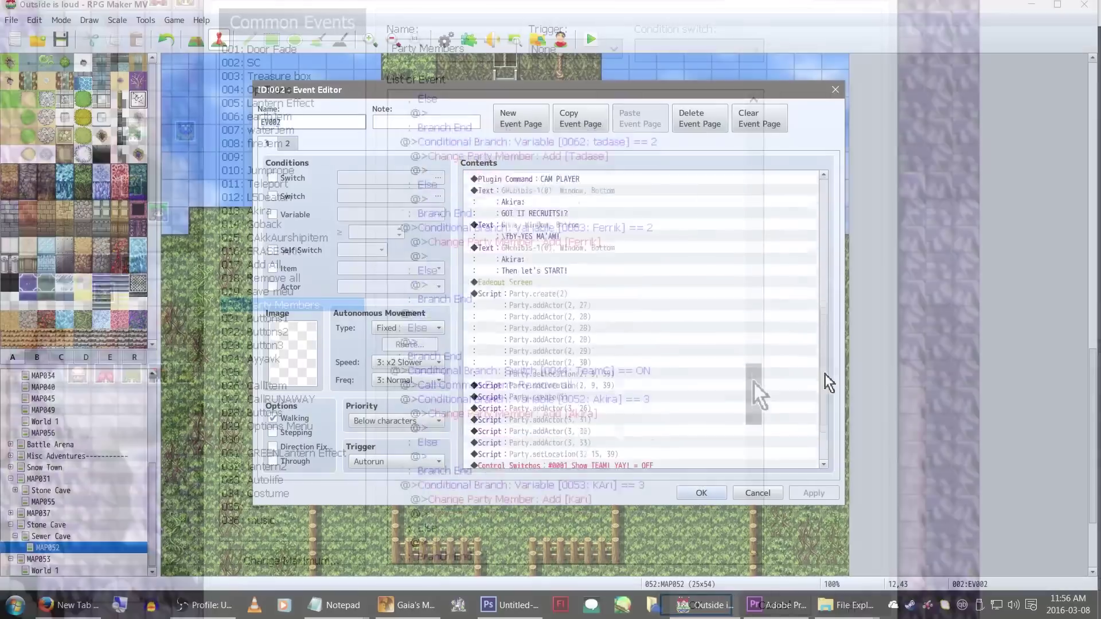
scroll(829, 395, "down", 2)
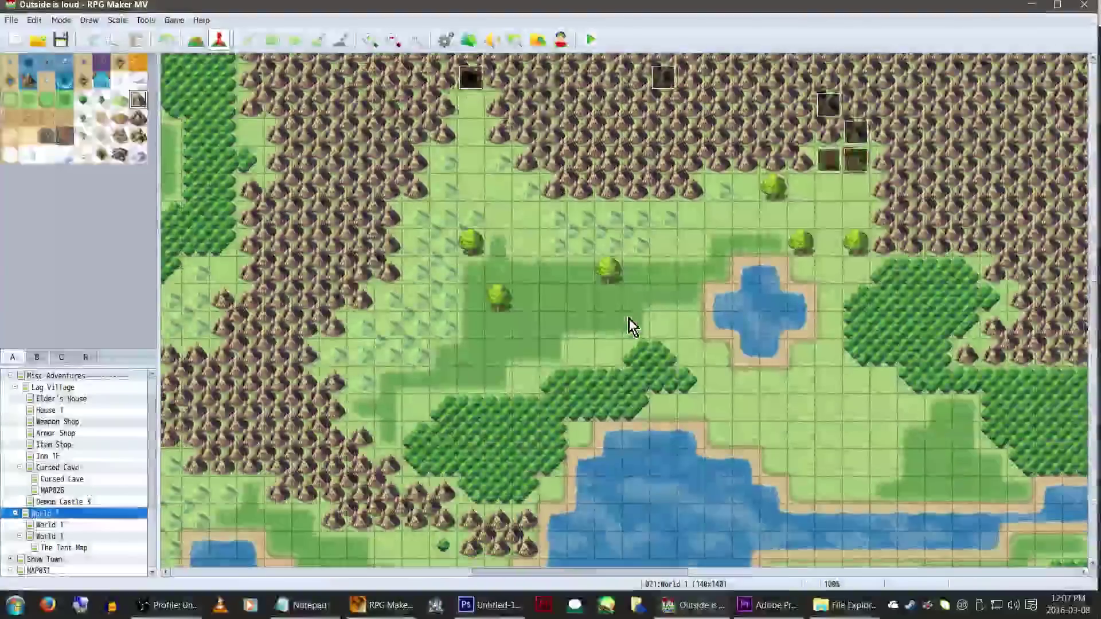
- Open event EV008 at tile 64,62 on the World 1 map to review its Map Size commands, and close it
scroll(628, 318, "up", 5)
left_click(663, 226)
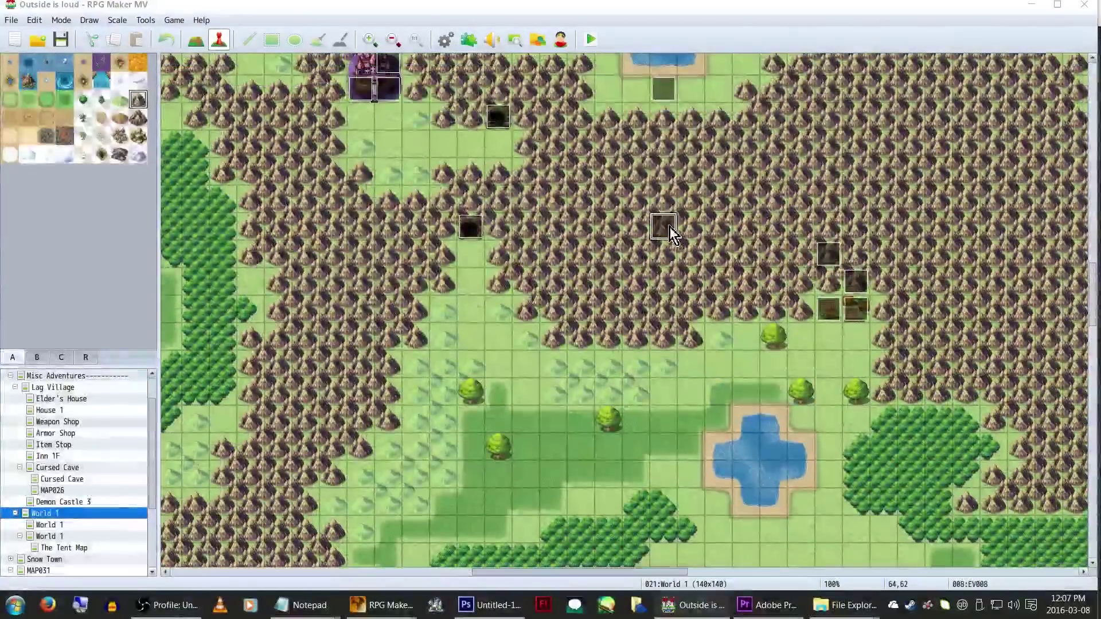
double_click(665, 227)
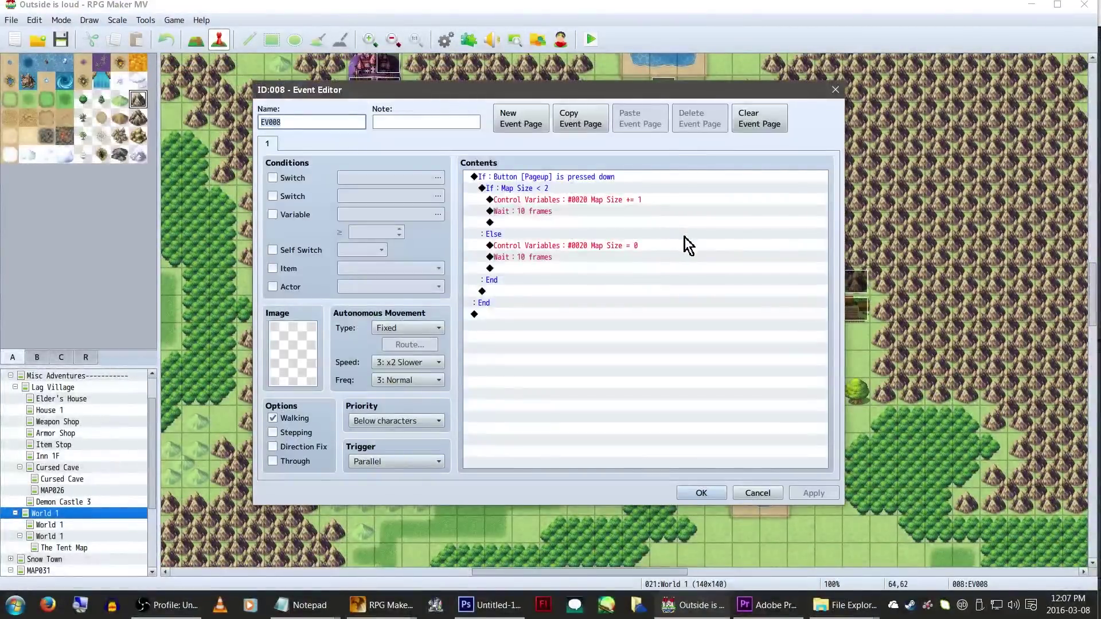
key("Escape")
- On page 2 of event EV006, open the Show Picture command, preview the World map BIG image and close the event
left_click(830, 259)
double_click(830, 259)
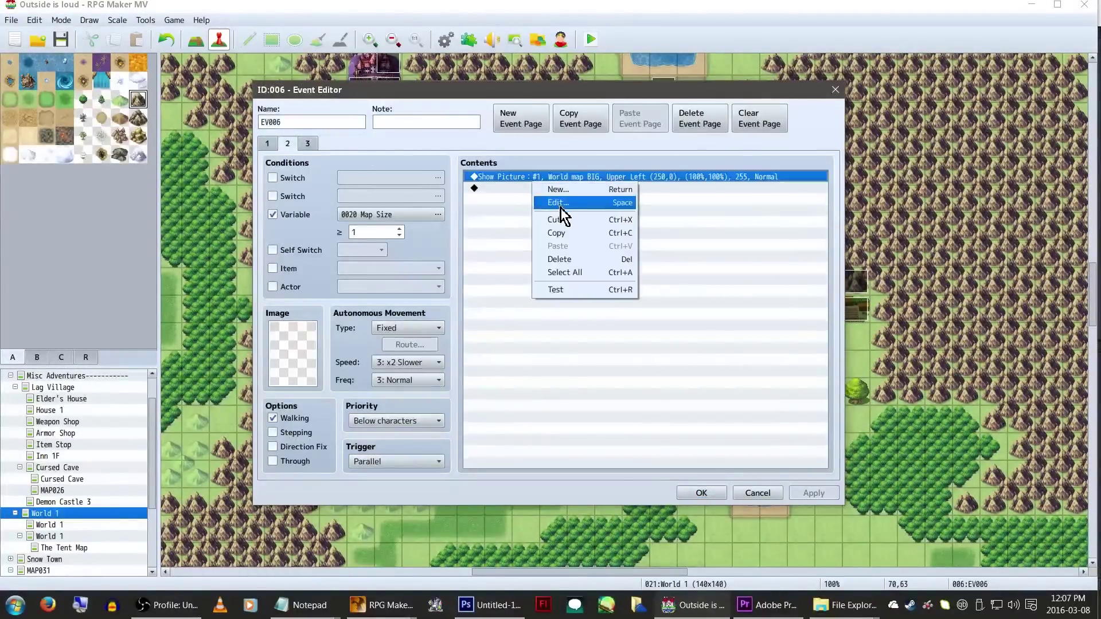
left_click(560, 207)
left_click(653, 240)
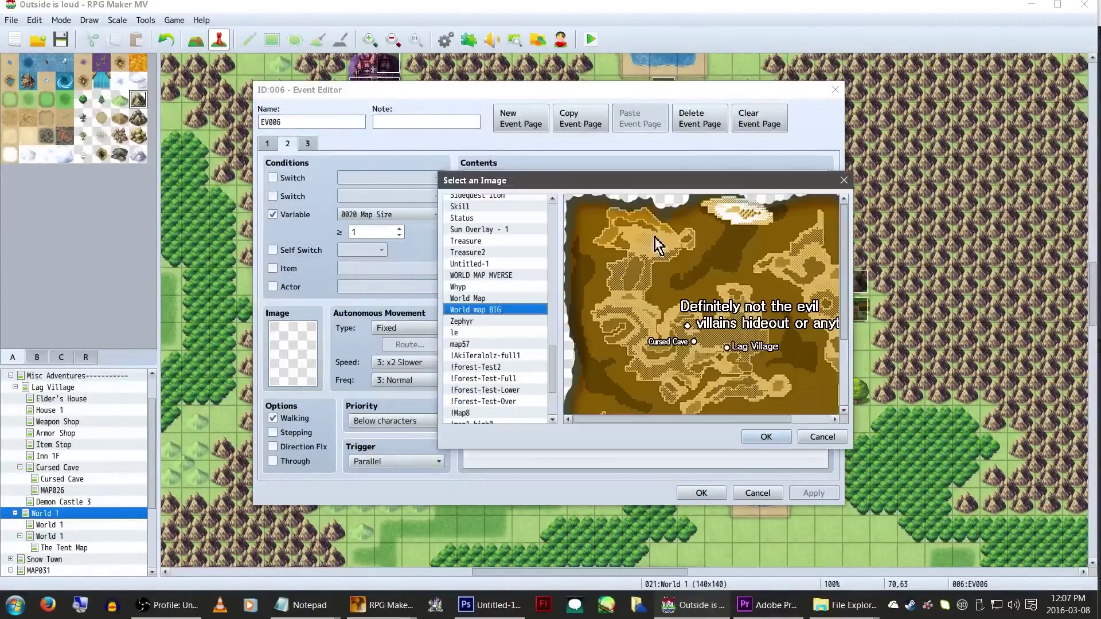
key("Return")
key("Return")
key("Return")
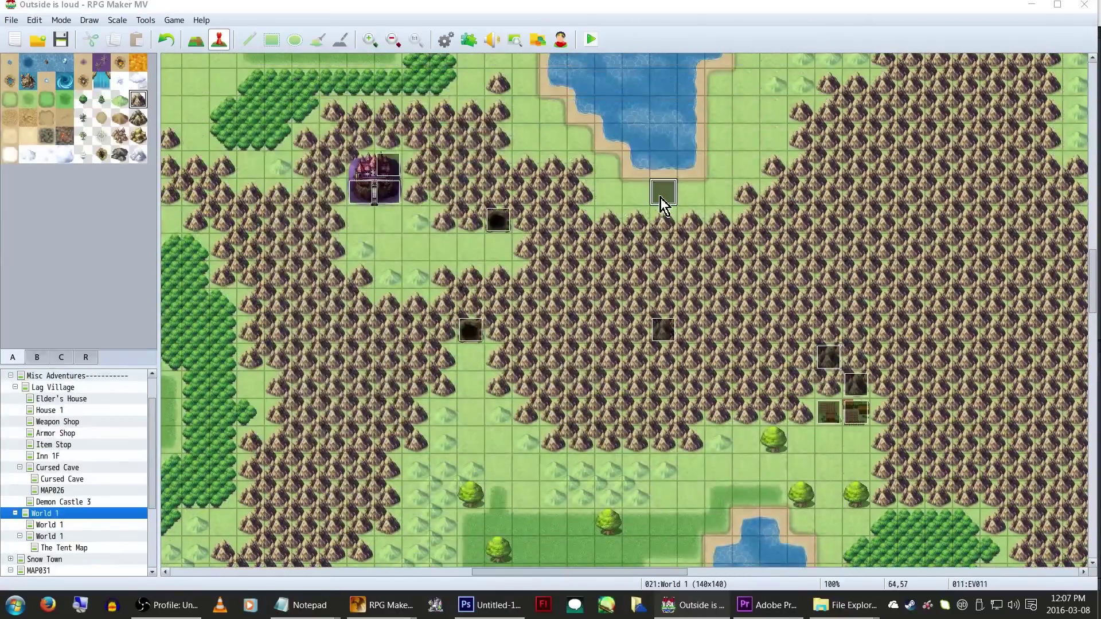
- Review the player position commands of event EV011 at tile 64,57, check its page 3 and close it
double_click(659, 197)
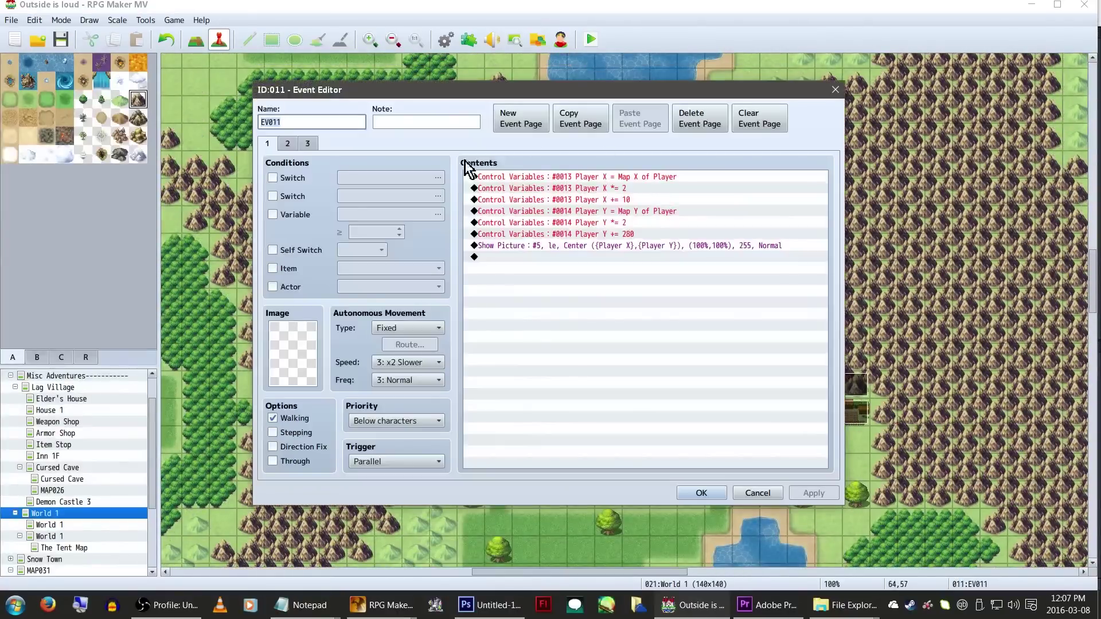
left_click(313, 146)
key("Return")
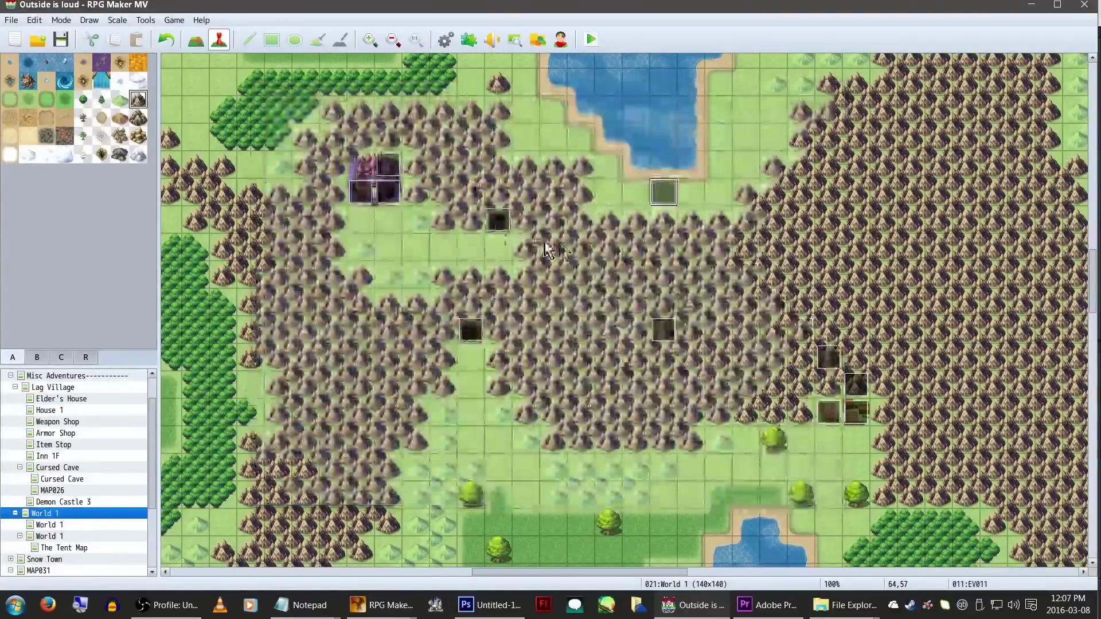
- Survey the World 1 map around the mountains and lakes, and reopen the event at tile 64,62
scroll(361, 190, "down", 5)
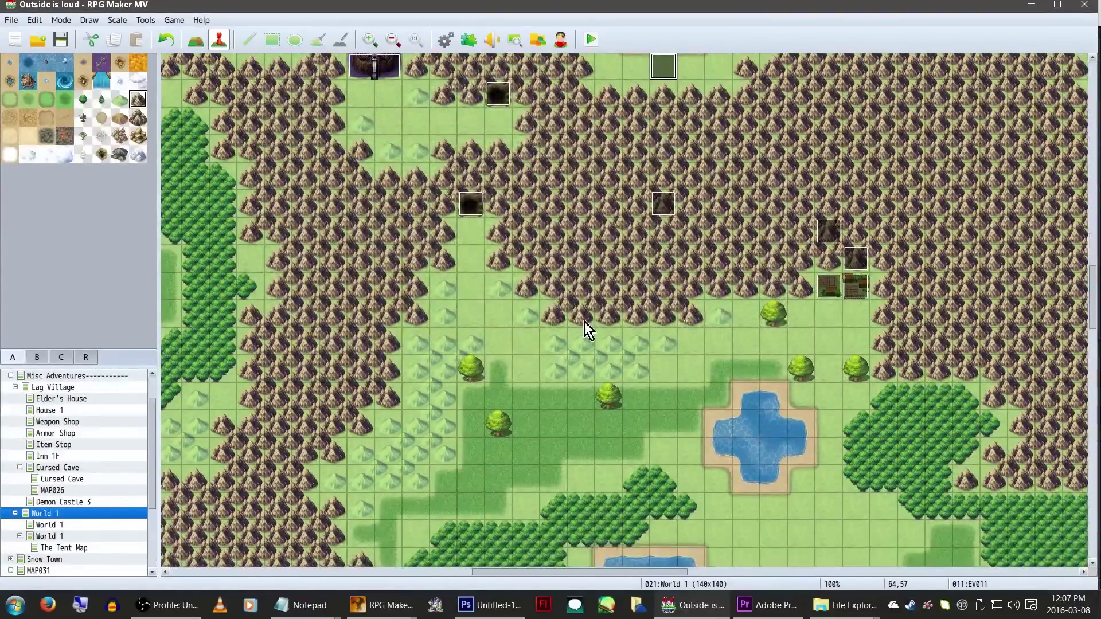
scroll(582, 318, "down", 7)
scroll(561, 264, "up", 7)
scroll(562, 264, "left", 8)
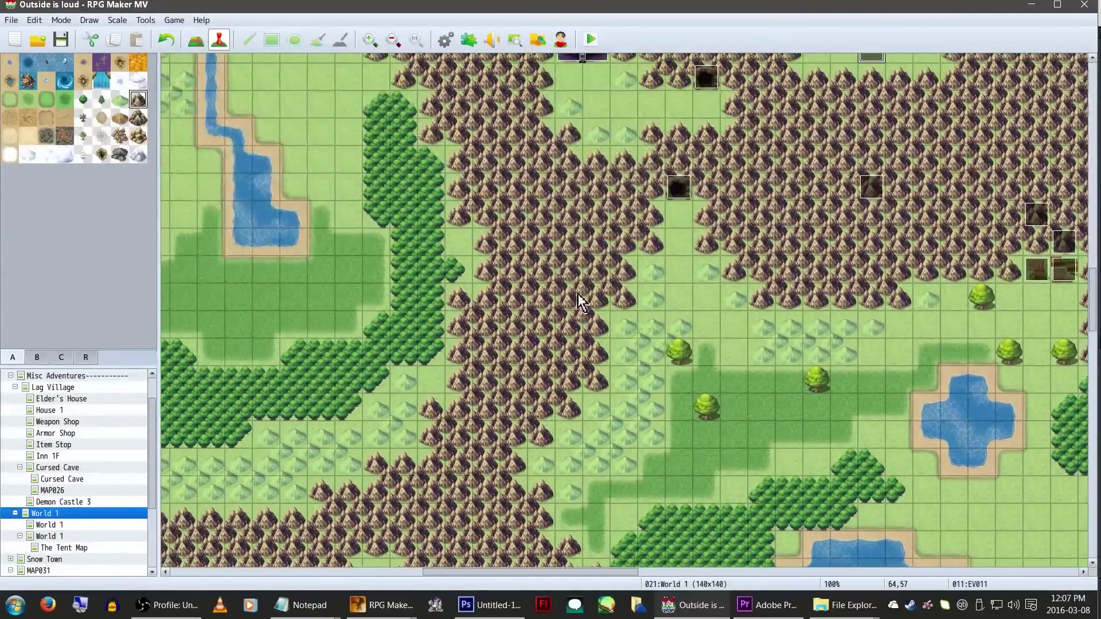
scroll(576, 295, "up", 10)
scroll(573, 195, "down", 4)
scroll(573, 195, "right", 8)
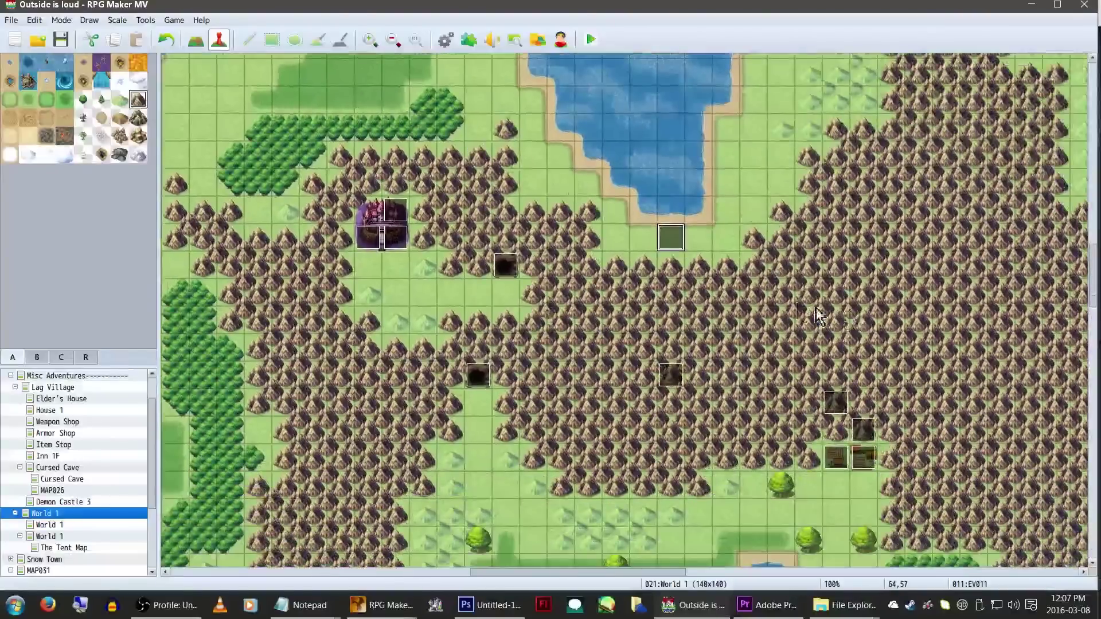
scroll(745, 313, "down", 4)
double_click(668, 278)
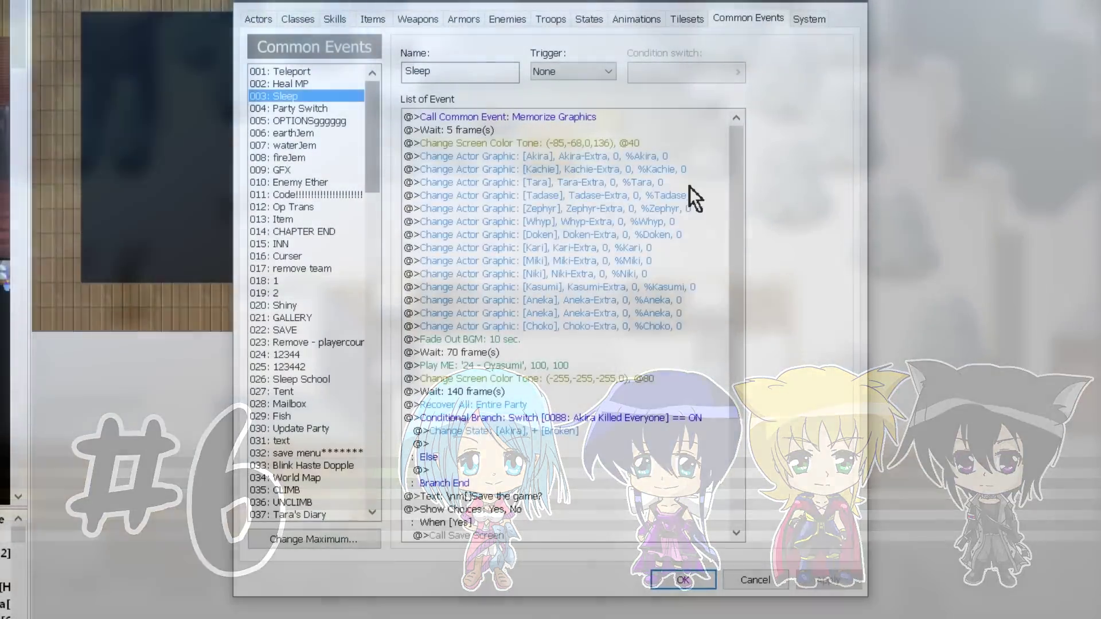
- Read through the Sleep, Party Switch, OPTIONSgggggg and earthJem common events
scroll(741, 237, "down", 5)
left_click(331, 108)
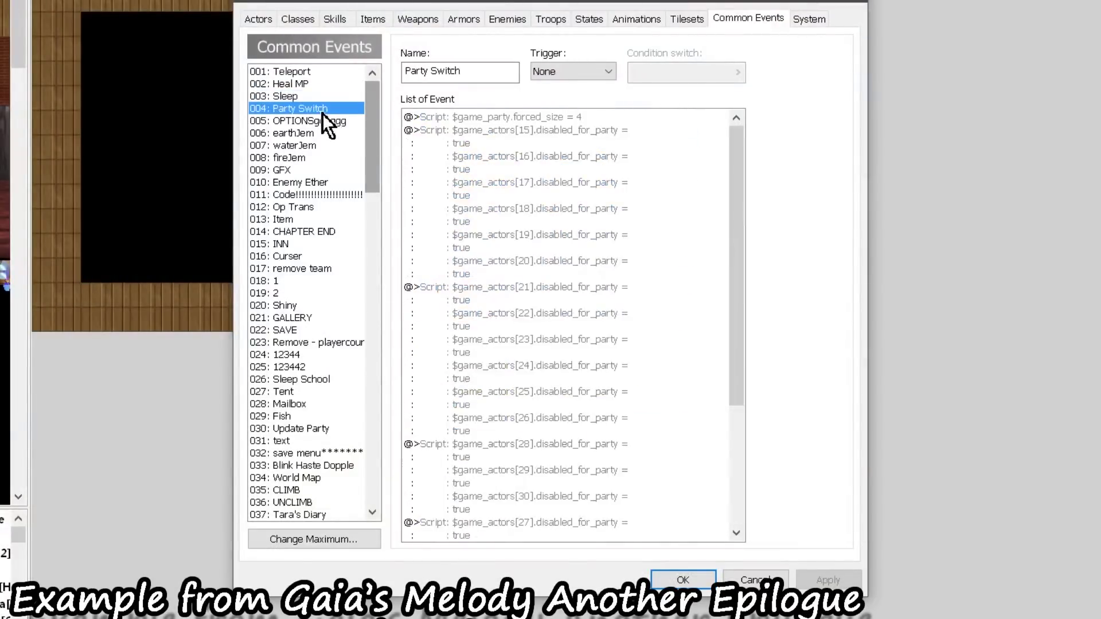
scroll(660, 243, "down", 5)
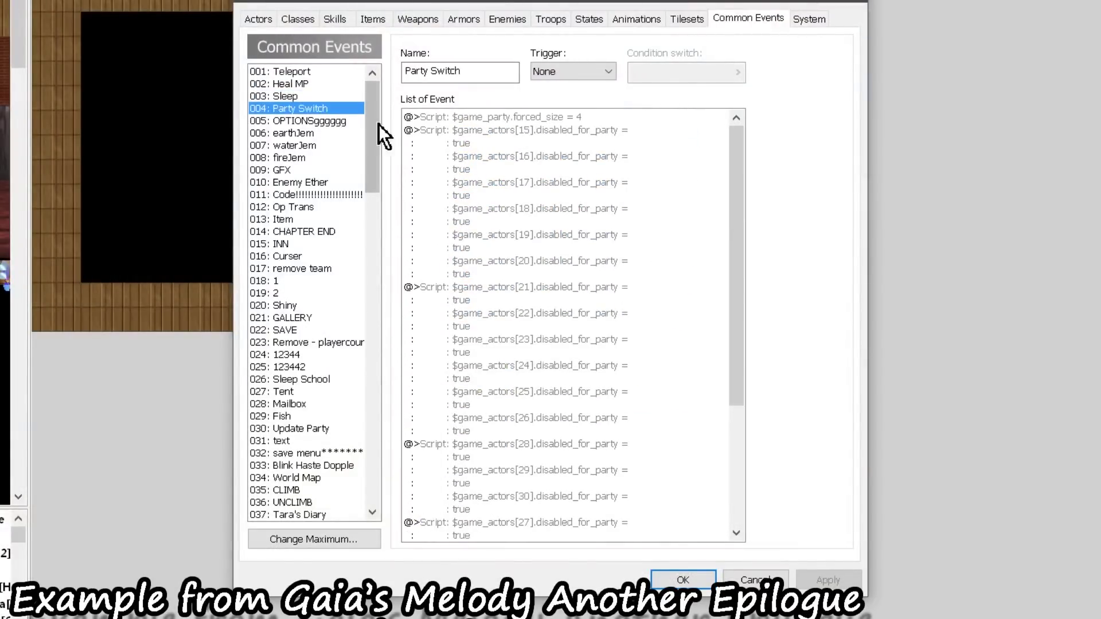
left_click(353, 121)
left_click_drag(733, 142, 737, 502)
left_click(321, 134)
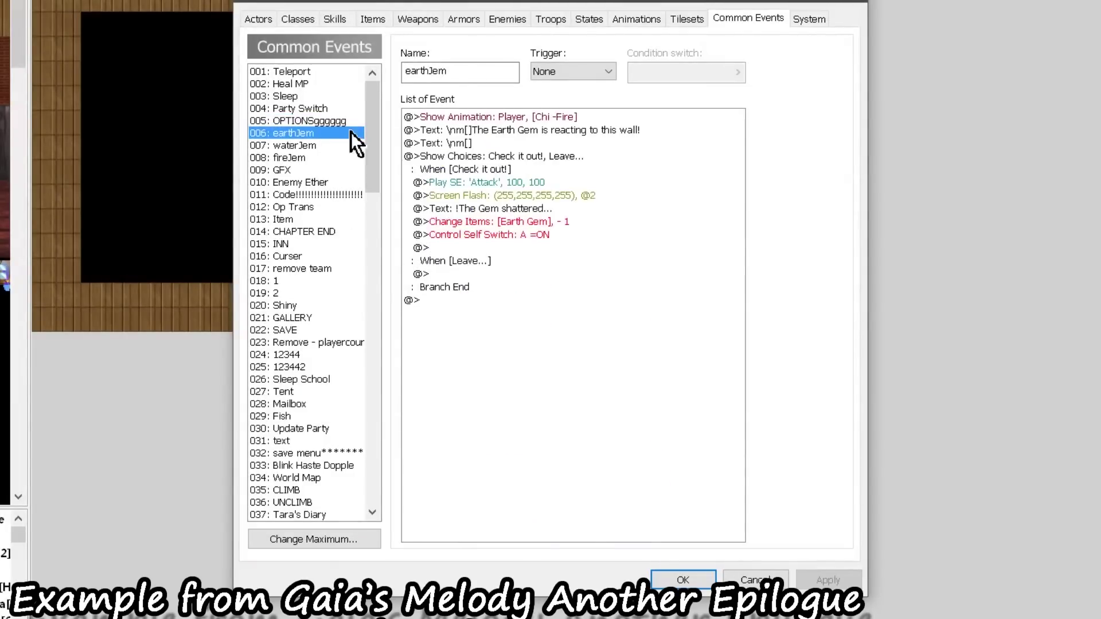
- Look at the GFX, Code, Item, CHAPTER END, Curser and remove team common events
scroll(356, 143, "down", 1)
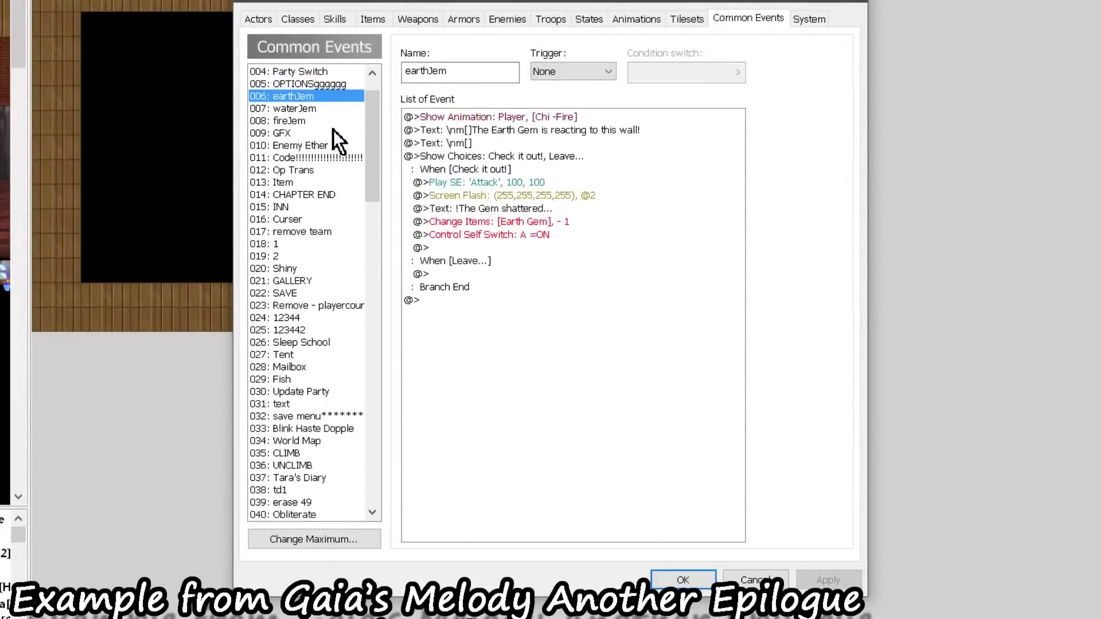
left_click(333, 130)
scroll(333, 129, "down", 1)
left_click(351, 120)
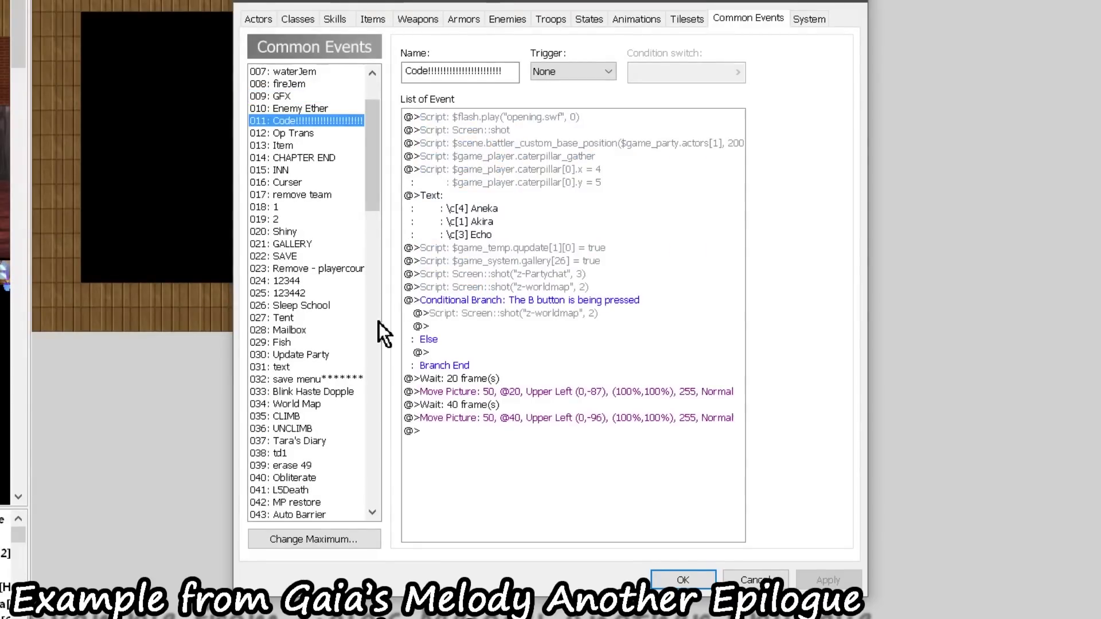
left_click(339, 146)
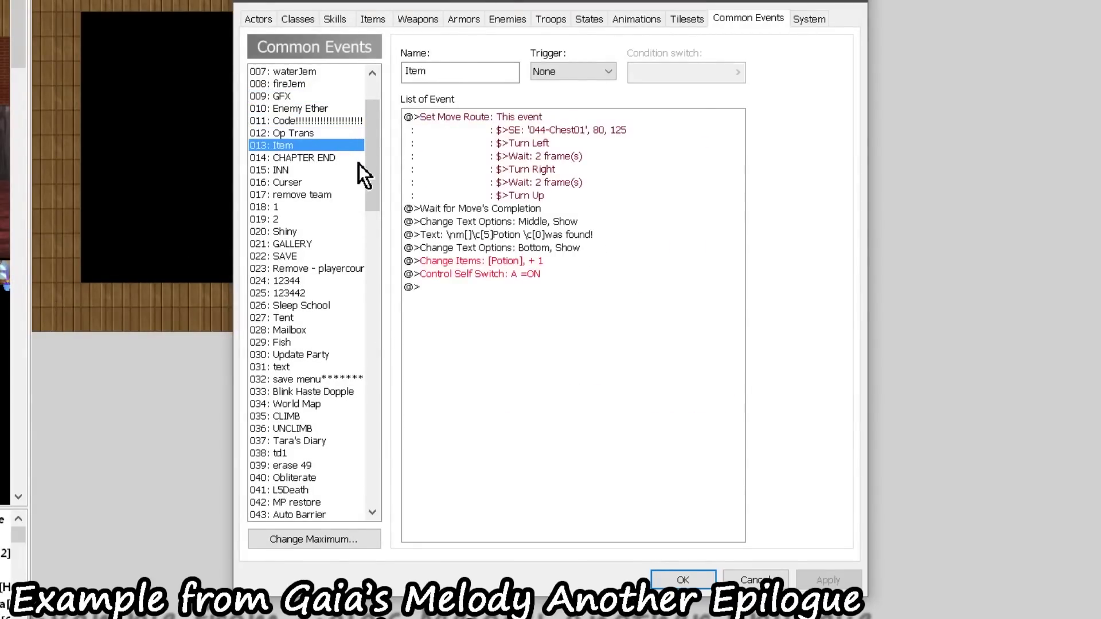
left_click(345, 159)
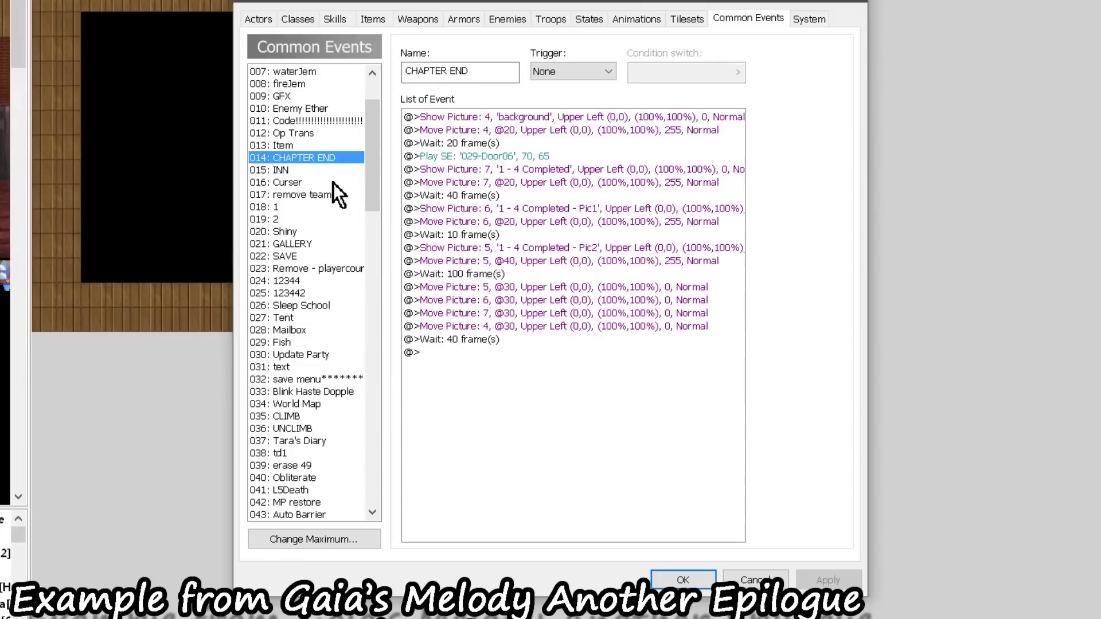
left_click(332, 182)
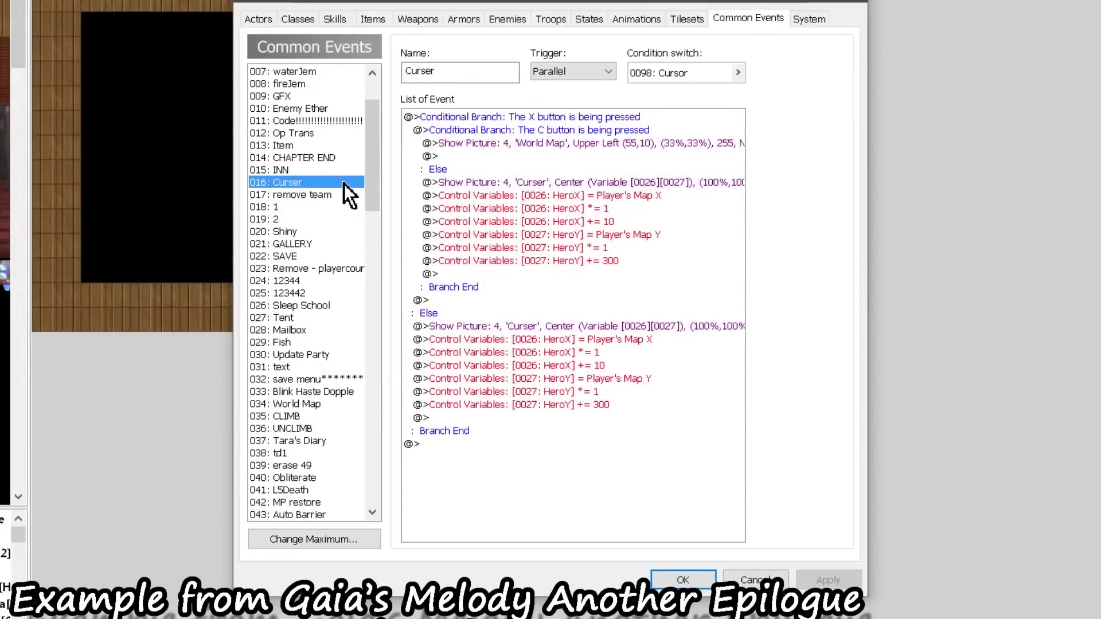
left_click(351, 197)
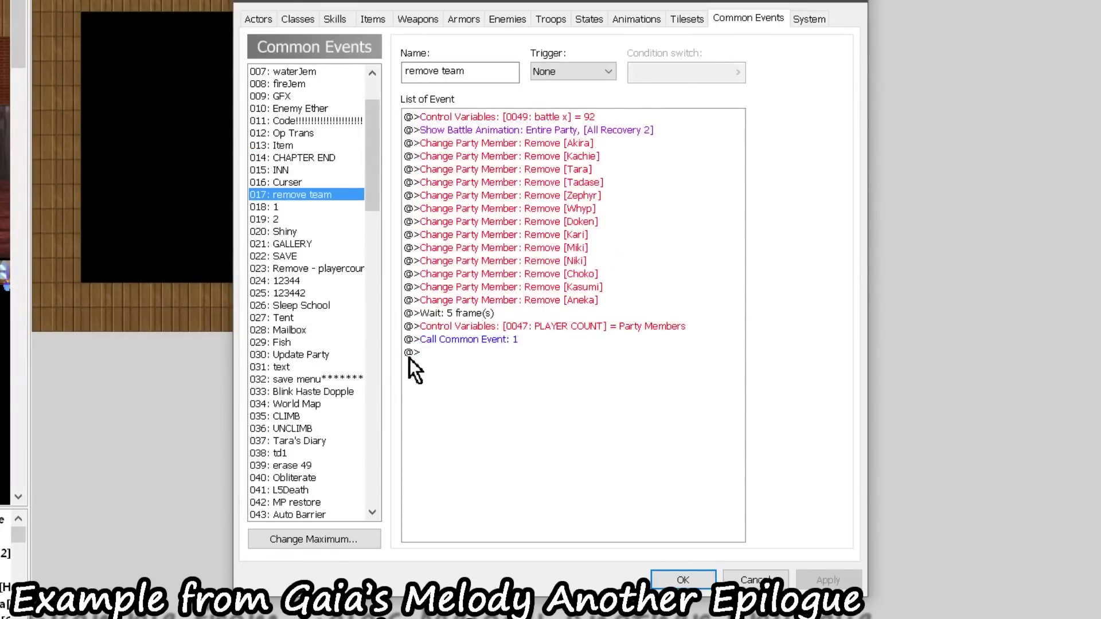
- Examine the Random Number branches that add party members in common events 1 and 2
left_click(315, 207)
scroll(625, 278, "down", 15)
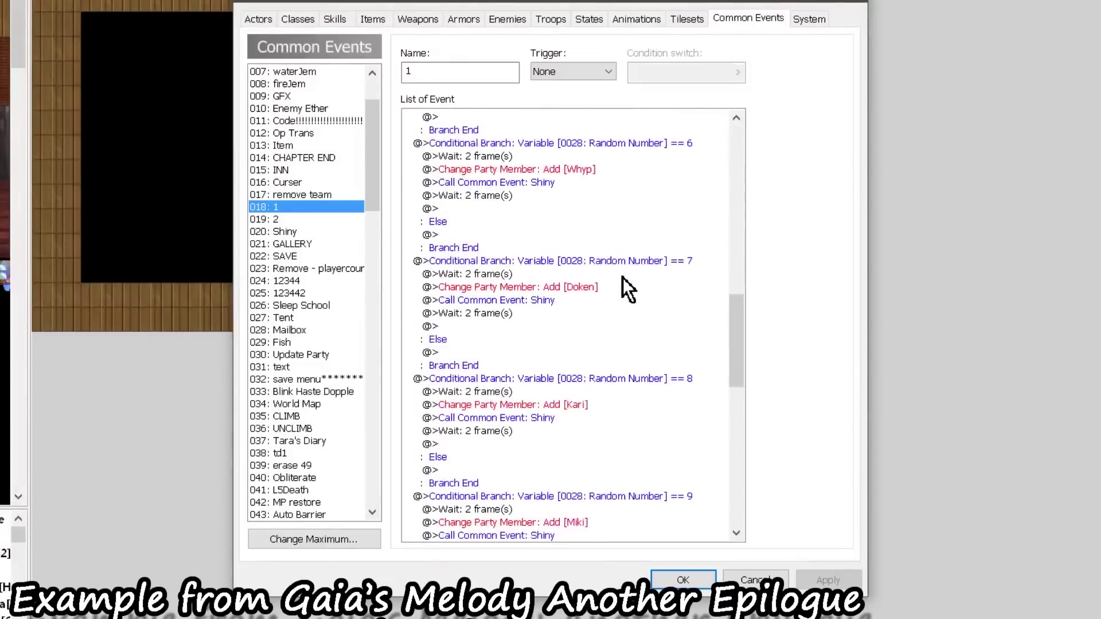
left_click(332, 219)
scroll(332, 219, "down", 1)
scroll(644, 222, "down", 20)
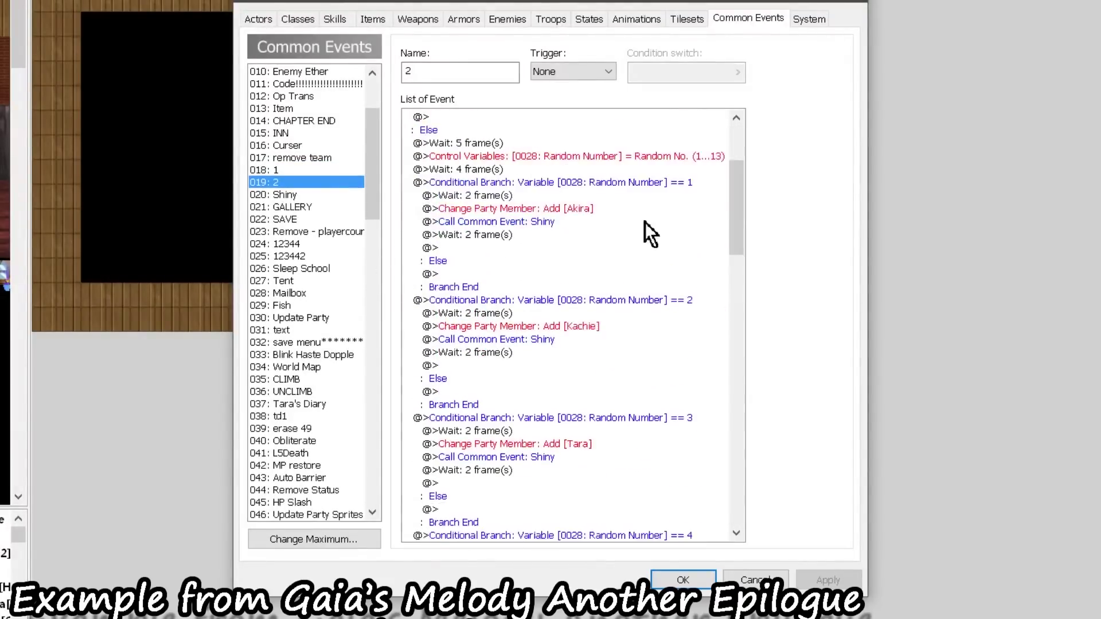
scroll(360, 174, "down", 2)
left_click(360, 174)
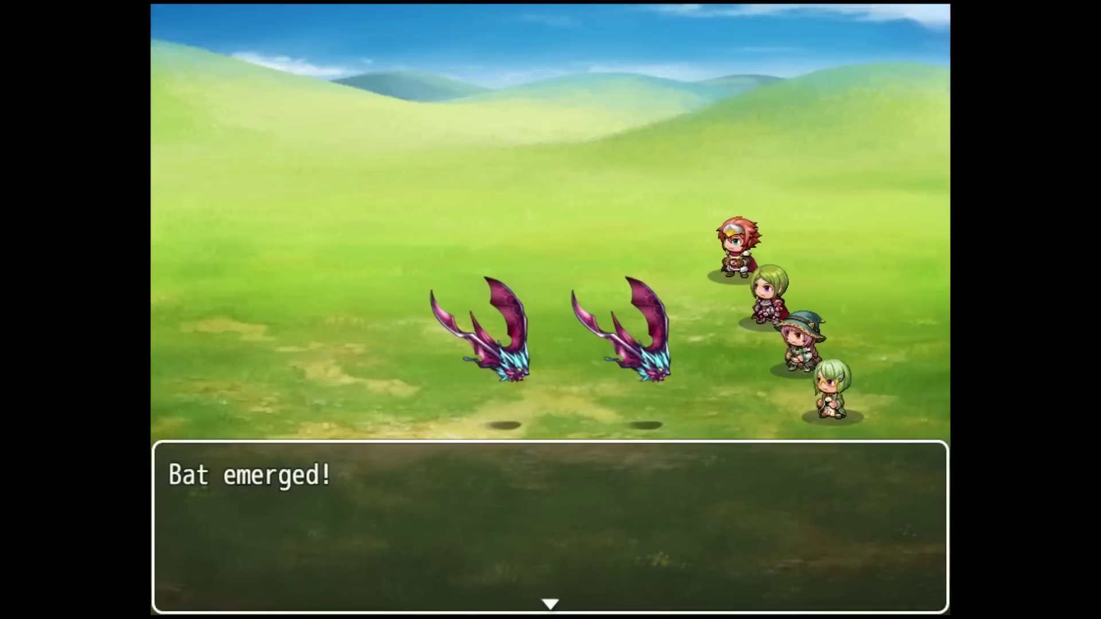
- Advance past the Bat encounter's opening messages and choose Fight to give the party its battle commands
key("Return")
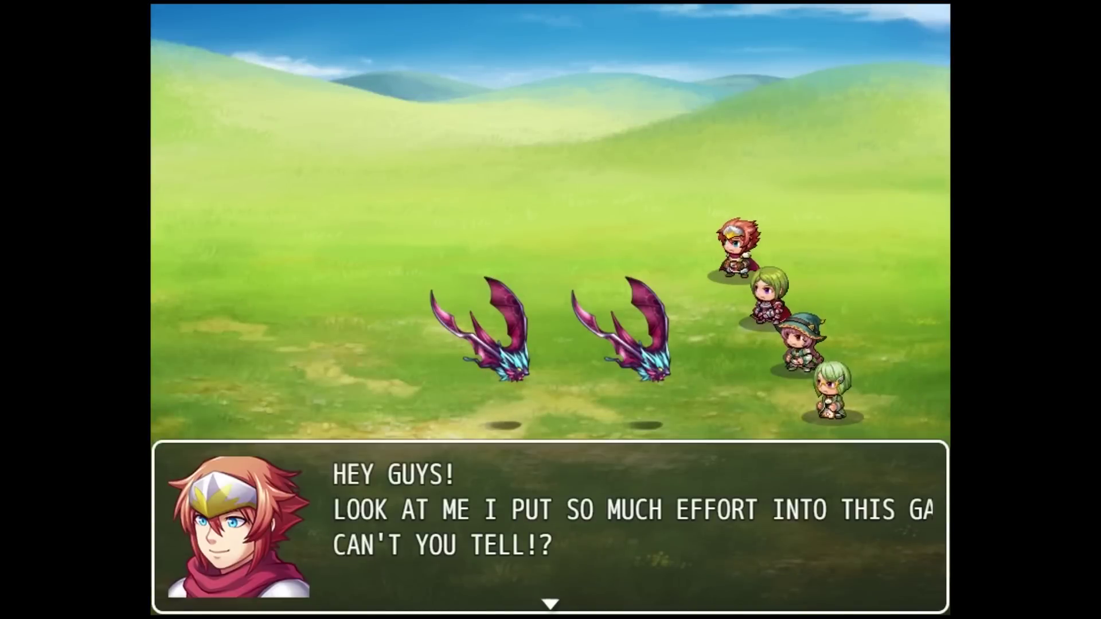
key("Return")
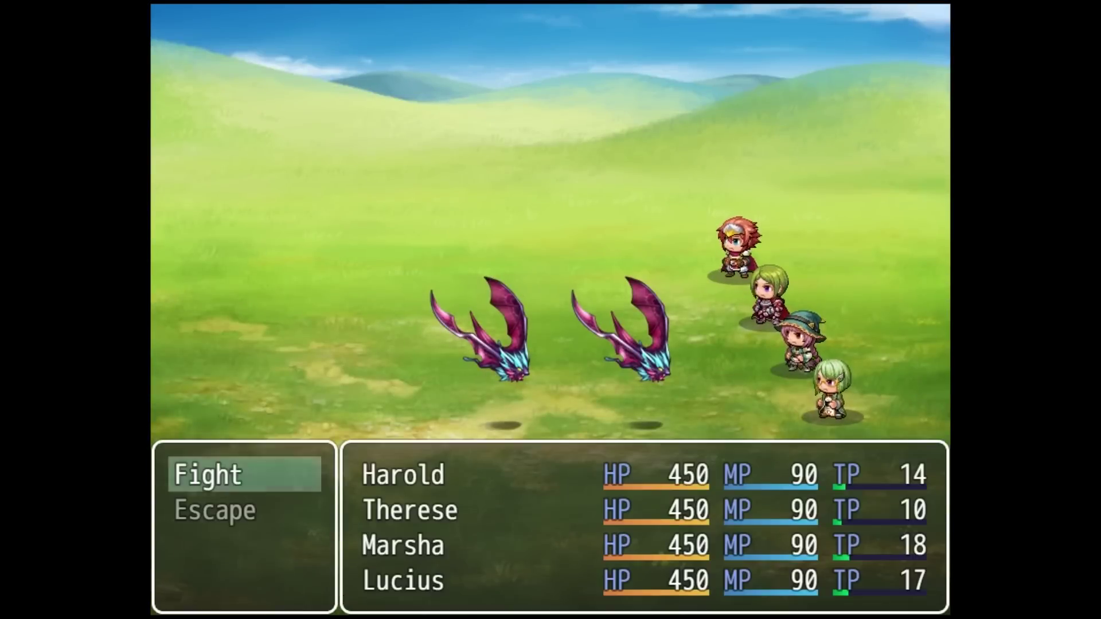
key("Return")
key("Return")
key("Return")
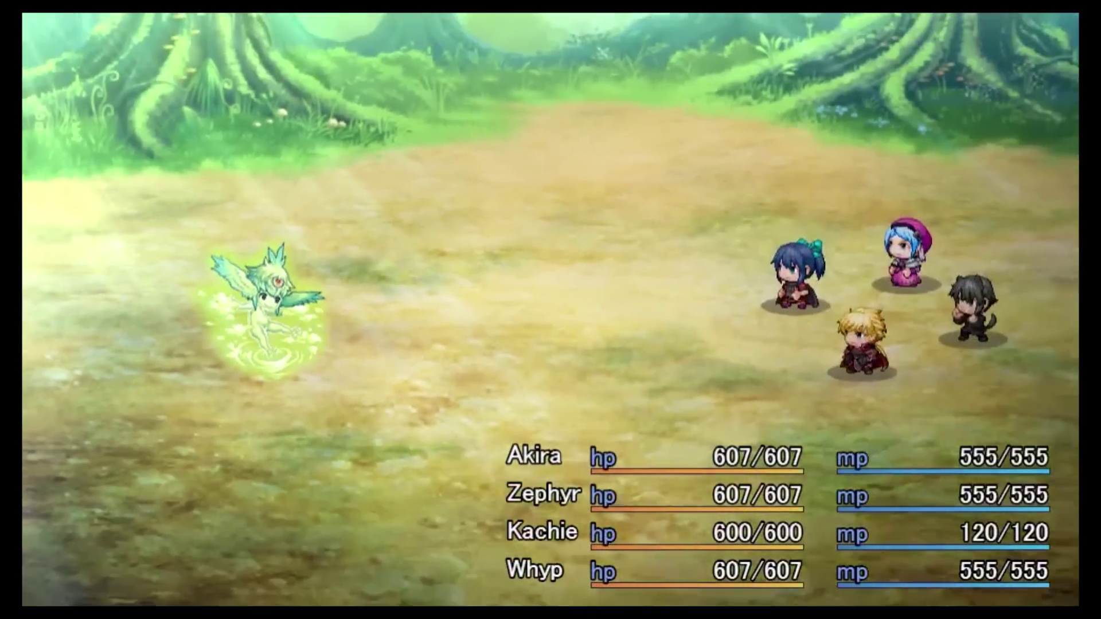
key("Return")
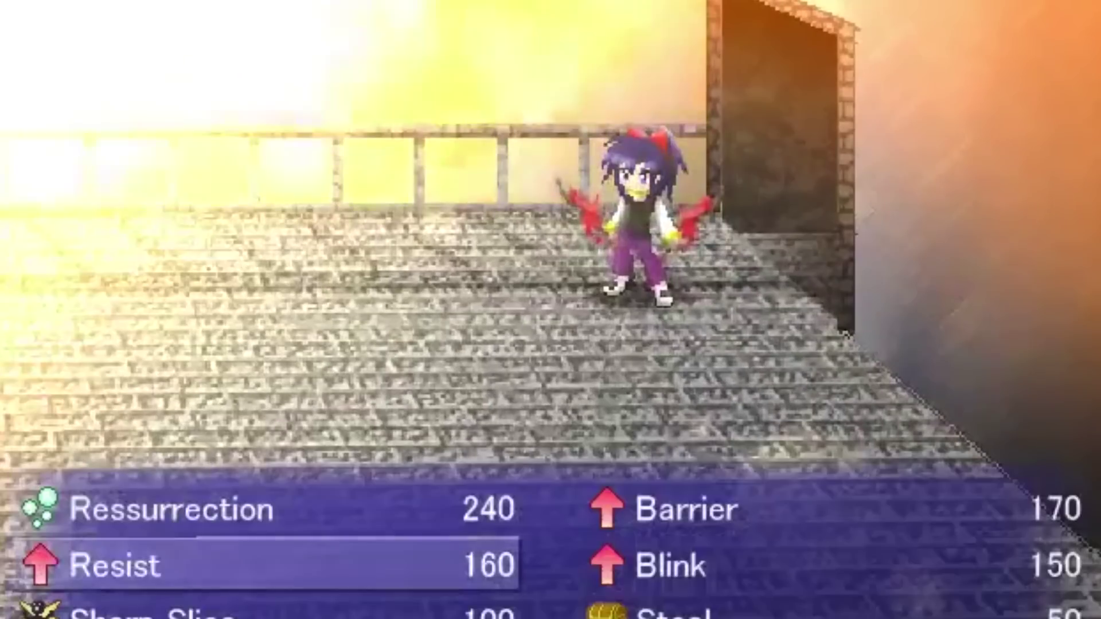
- Browse the character's battle skills, try Magispada and back out, and highlight FlareWorks
key("Down")
key("Down")
key("Up")
key("Up")
key("Right")
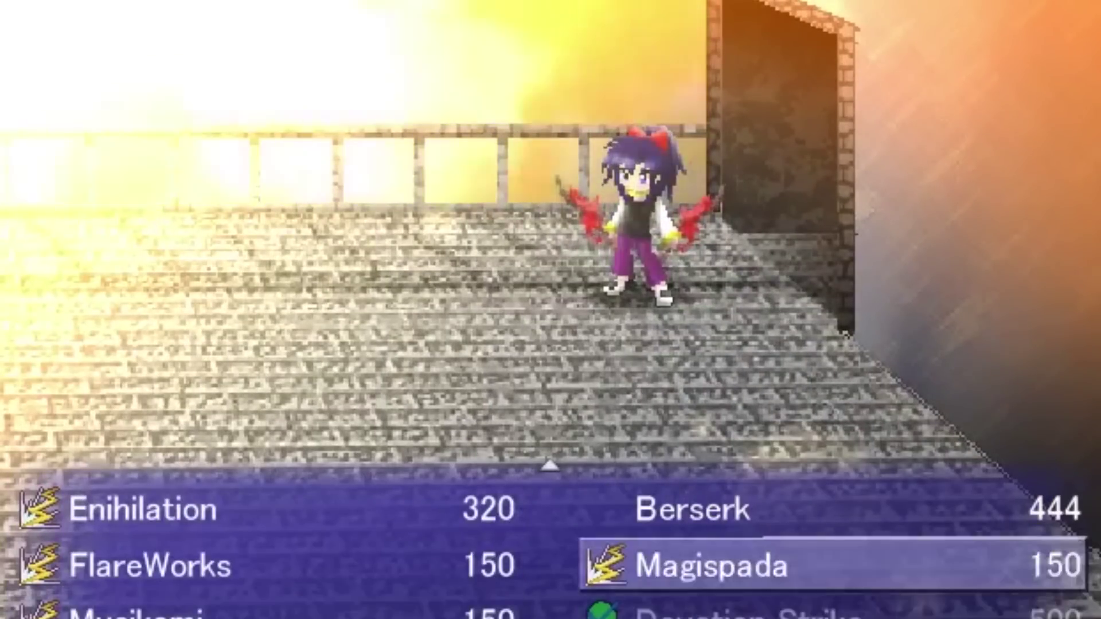
key("Return")
key("Escape")
key("Left")
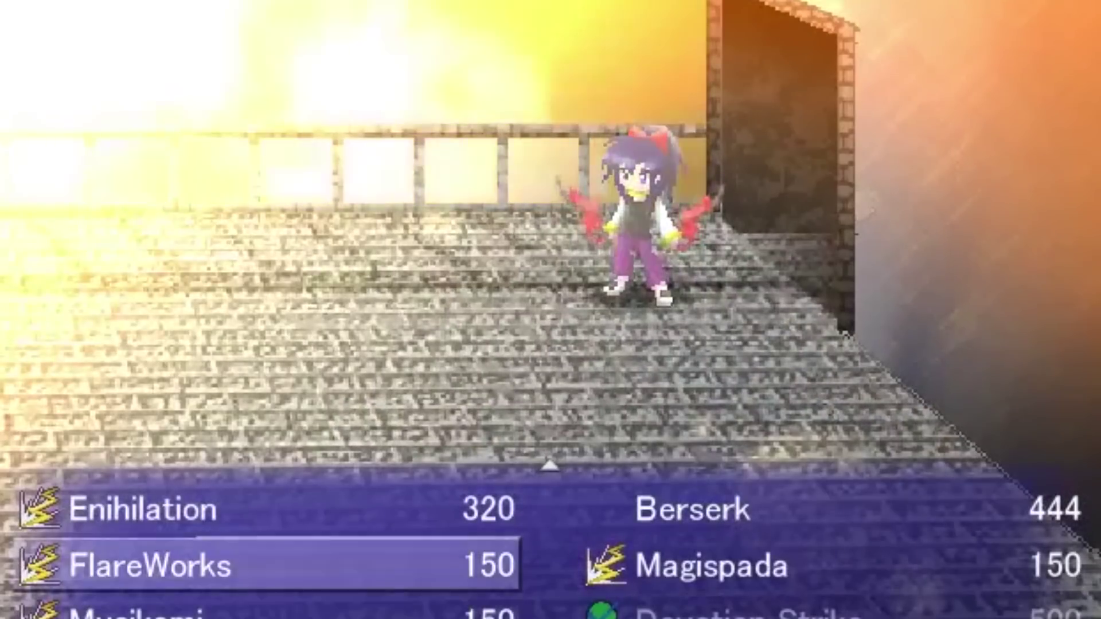
- Choose FlareWorks as the character's battle skill
key("Return")
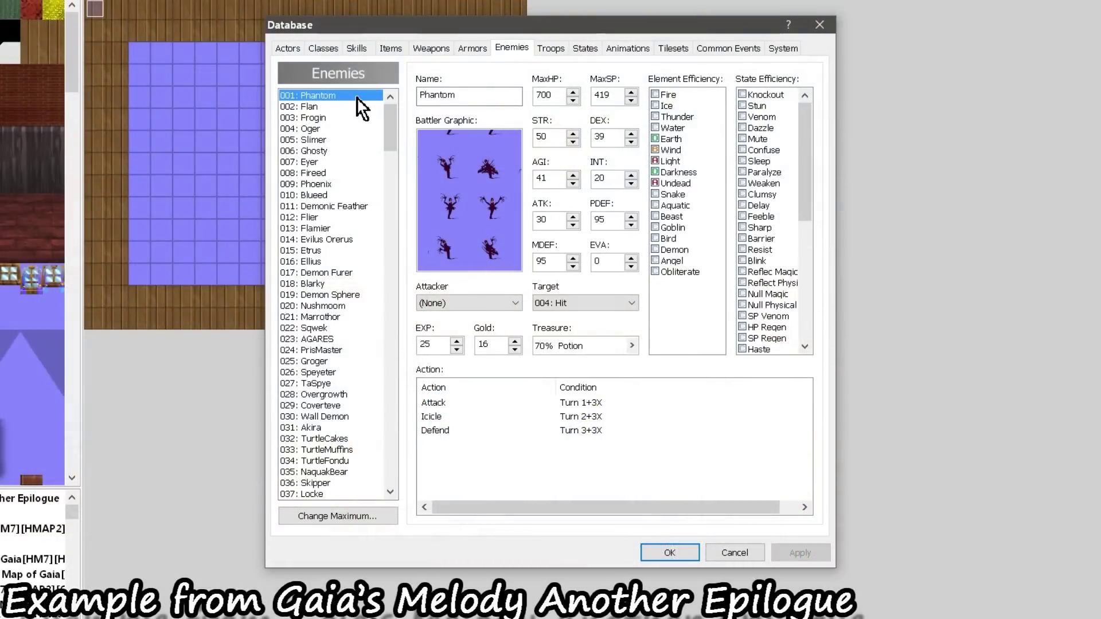
- Look through the Enemies database from Phantom onward, examining each enemy's battler graphic, stats and actions
left_click_drag(357, 97, 356, 173)
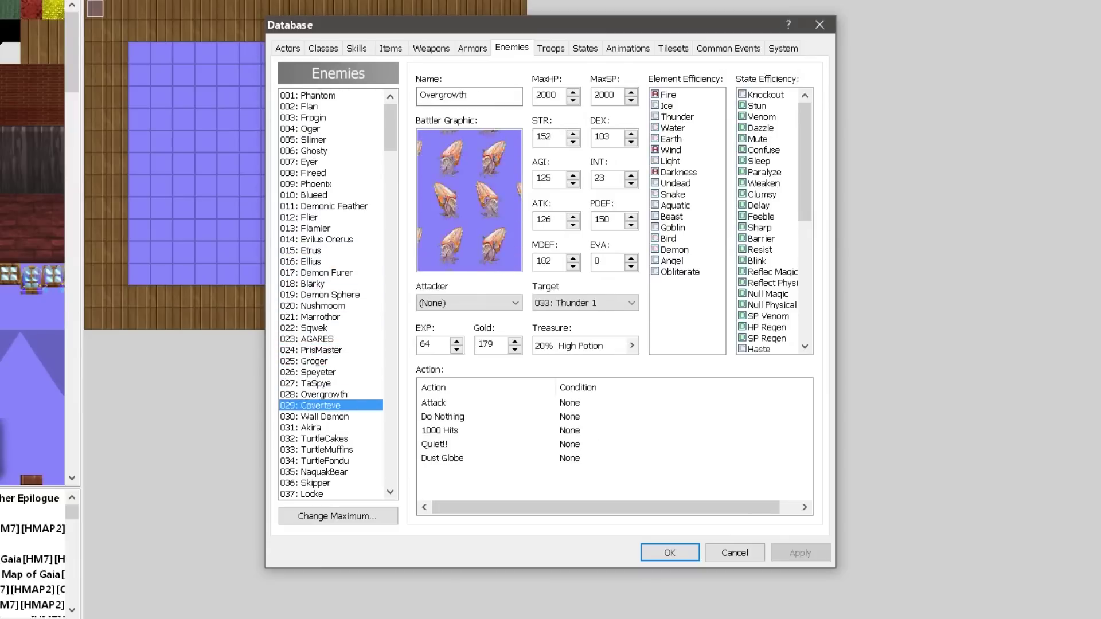
left_click(312, 494)
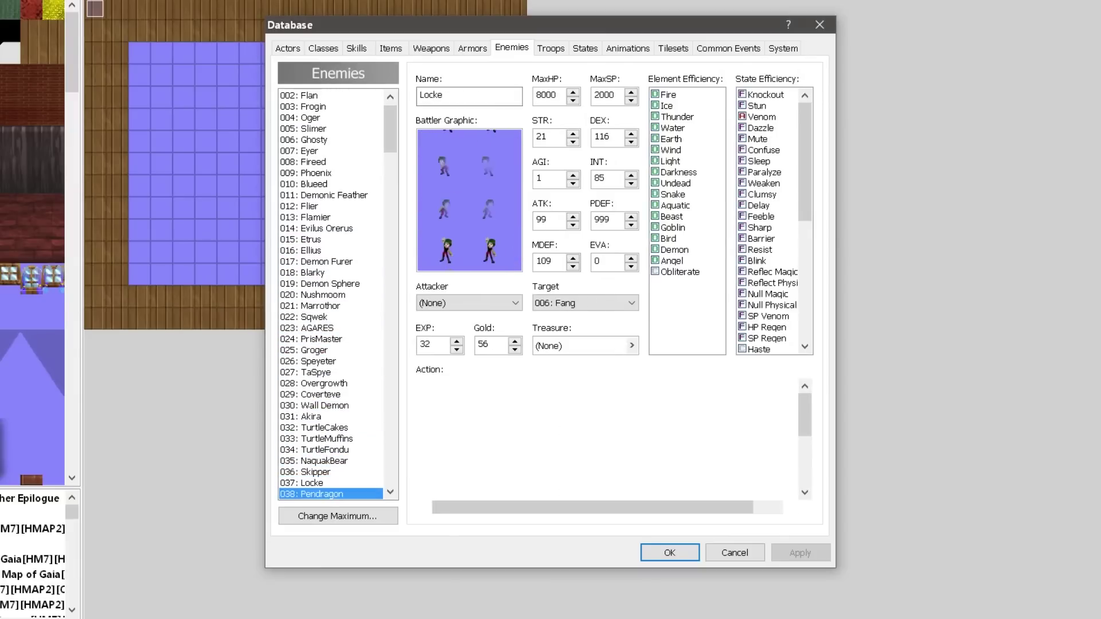
key("Down")
key("Down")
key("Down")
key("Down")
key("Down")
key("Down")
key("Down")
key("Down")
key("Down")
key("Down")
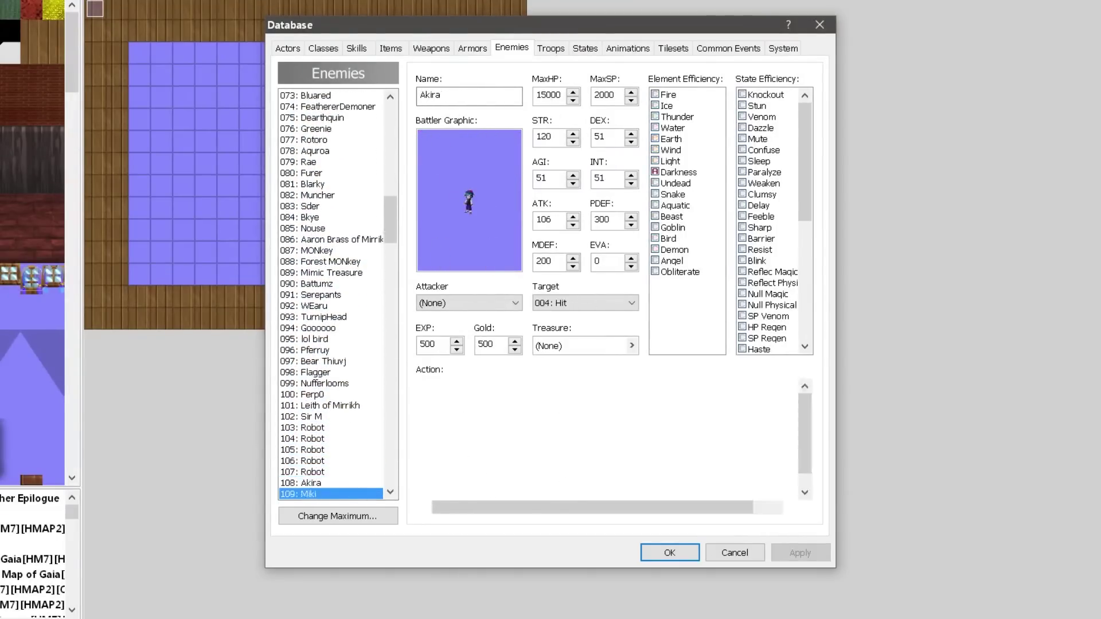
key("Down")
key("Down")
key("Down")
key("Down")
key("Down")
key("Down")
key("Down")
key("Down")
key("Down")
key("Down")
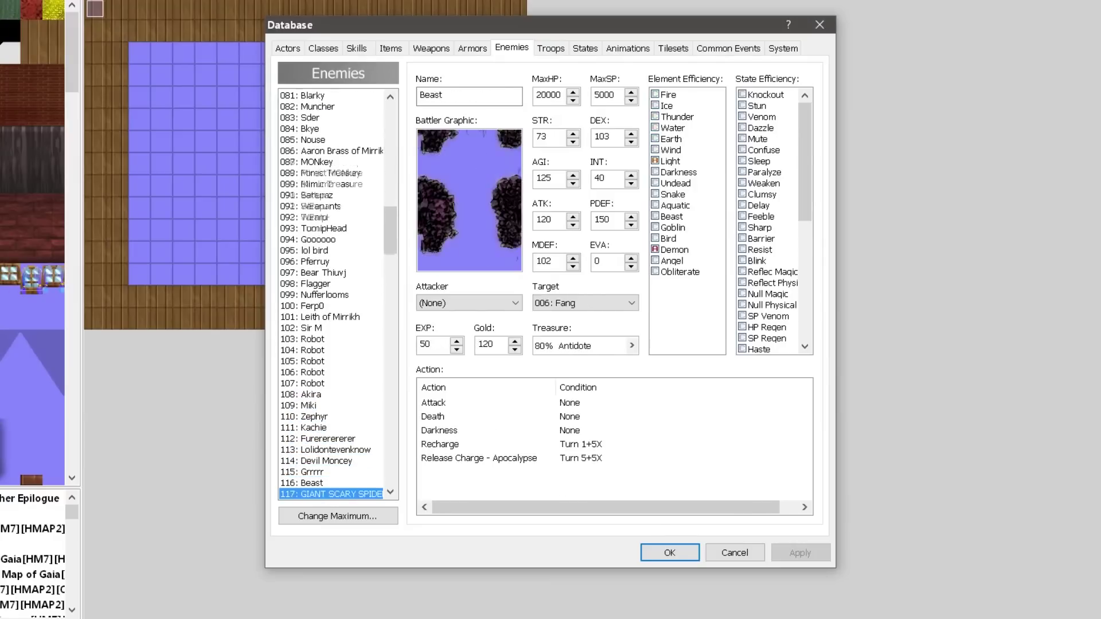
key("Down")
key("Down")
key("Down")
key("Down")
key("Down")
key("Down")
key("Down")
key("Down")
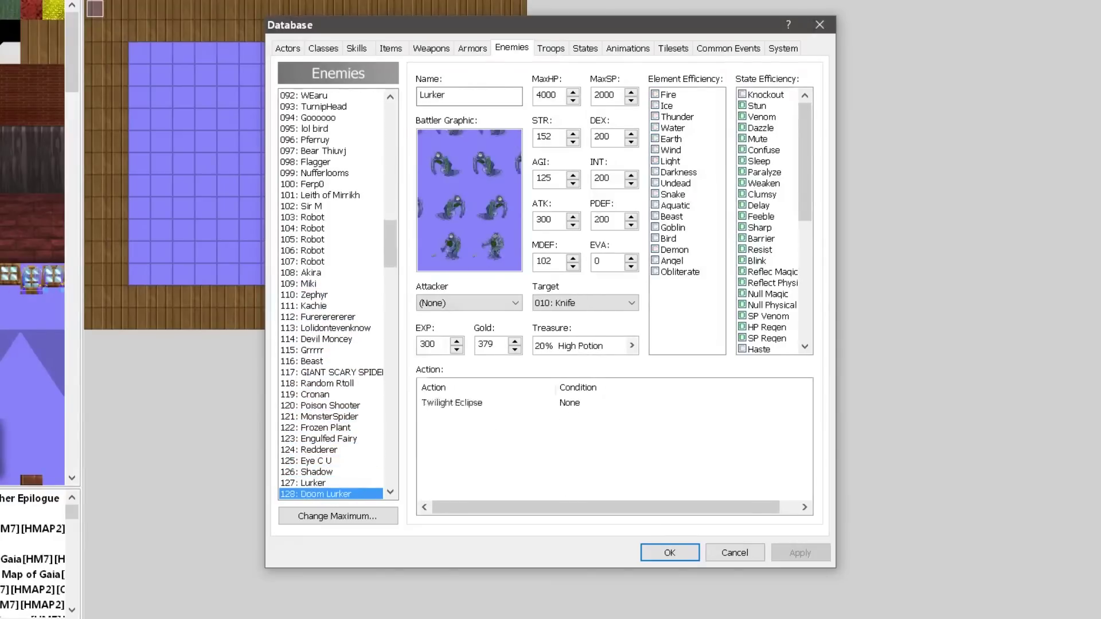
key("Down")
key("Down")
key("Down")
key("Down")
key("Down")
key("Down")
key("Down")
key("Down")
key("Down")
key("Down")
key("Down")
key("Down")
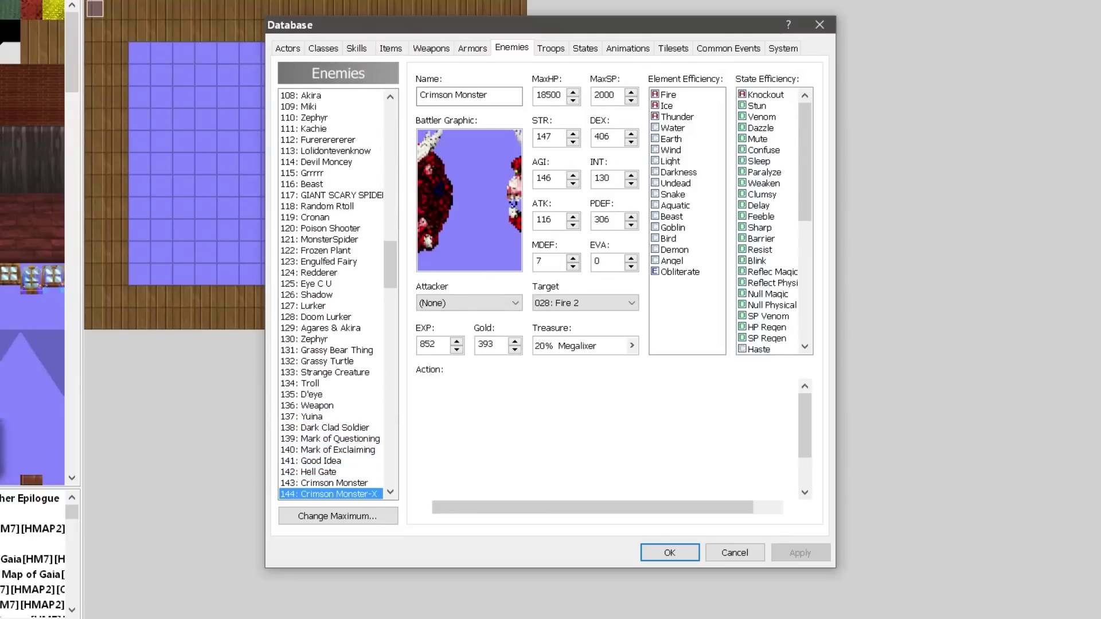
key("Down")
key("Down")
key("Down")
key("Down")
key("Down")
key("Down")
key("Down")
key("Down")
key("Down")
key("Down")
key("Down")
key("Down")
key("Down")
key("Down")
key("Down")
key("Down")
key("Down")
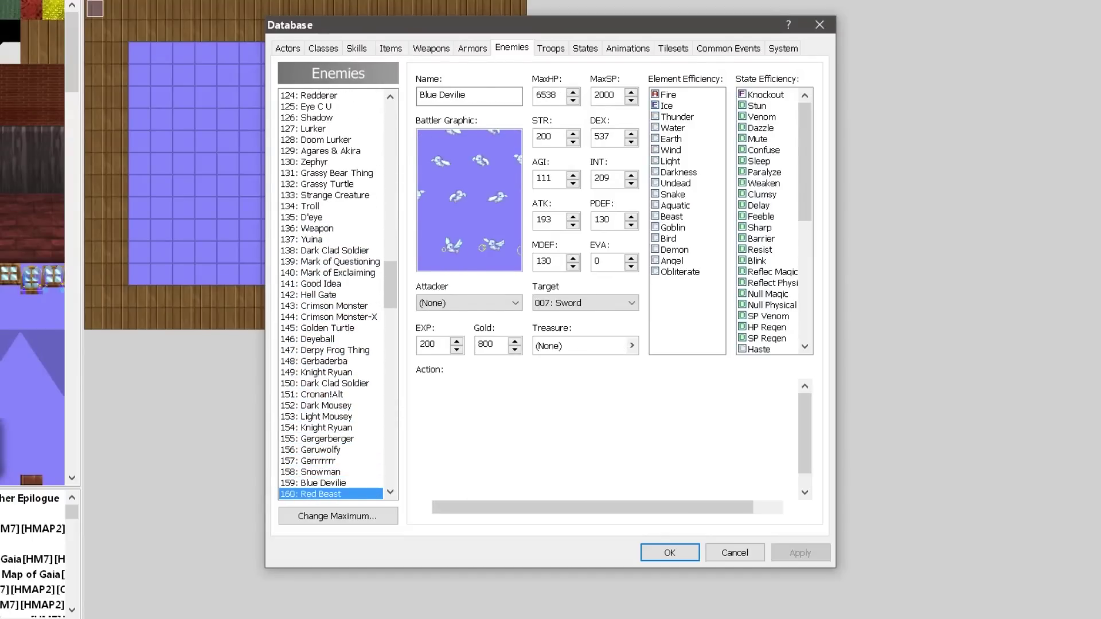
key("Down")
key("Down")
key("Down")
key("Down")
key("Down")
key("Down")
key("Down")
key("Down")
key("Down")
key("Down")
key("Down")
key("Down")
key("End")
- Look through the Skills database down to its last entries
left_click(355, 50)
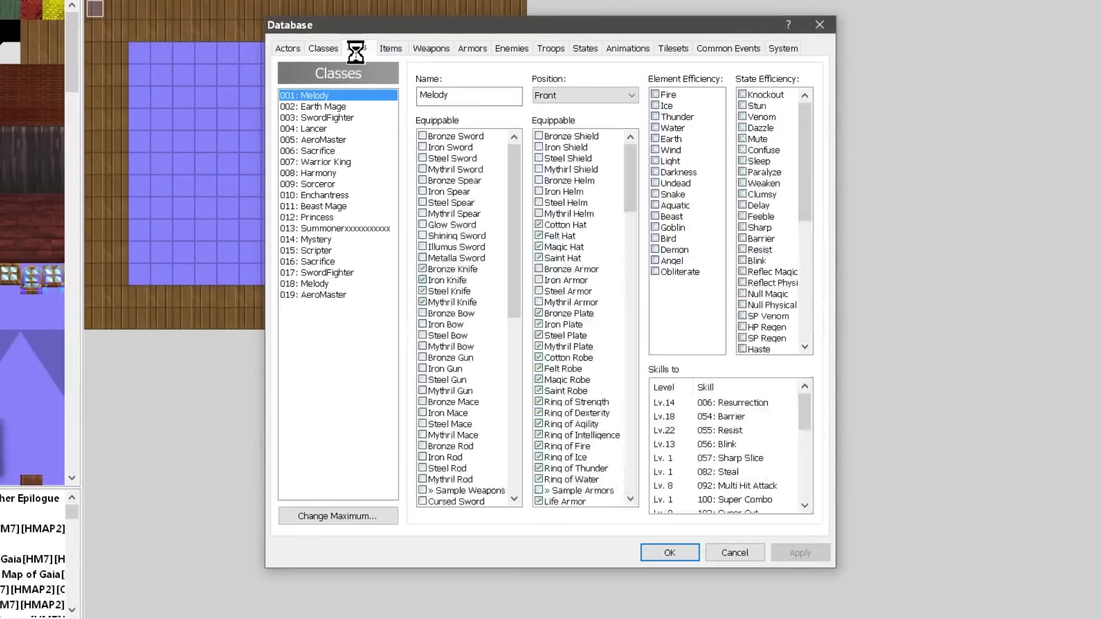
left_click_drag(386, 111, 393, 472)
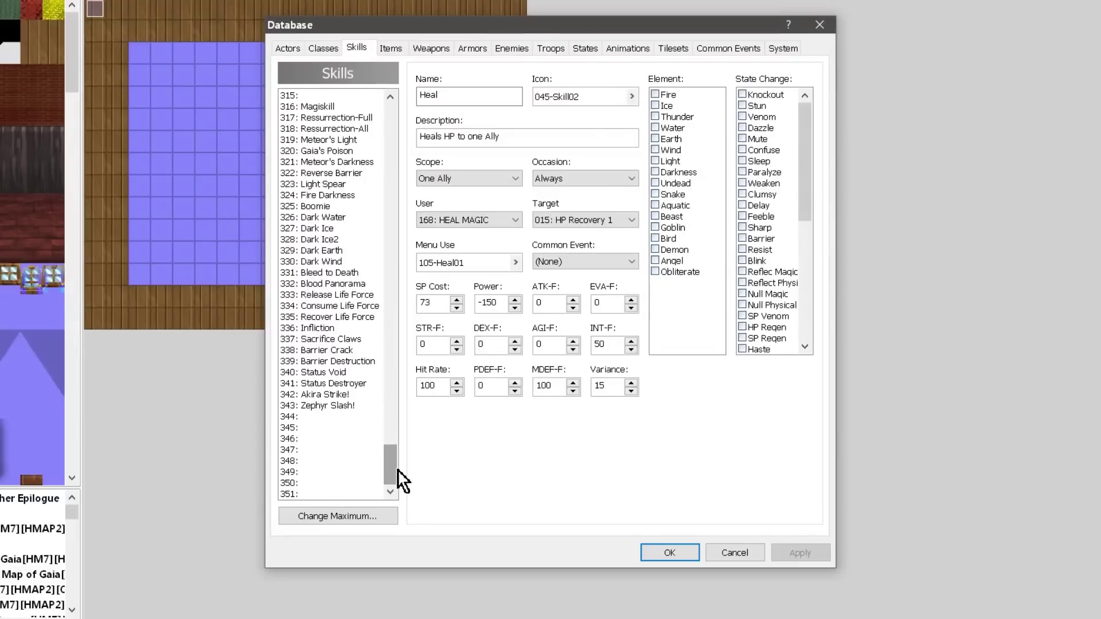
scroll(374, 250, "up", 3)
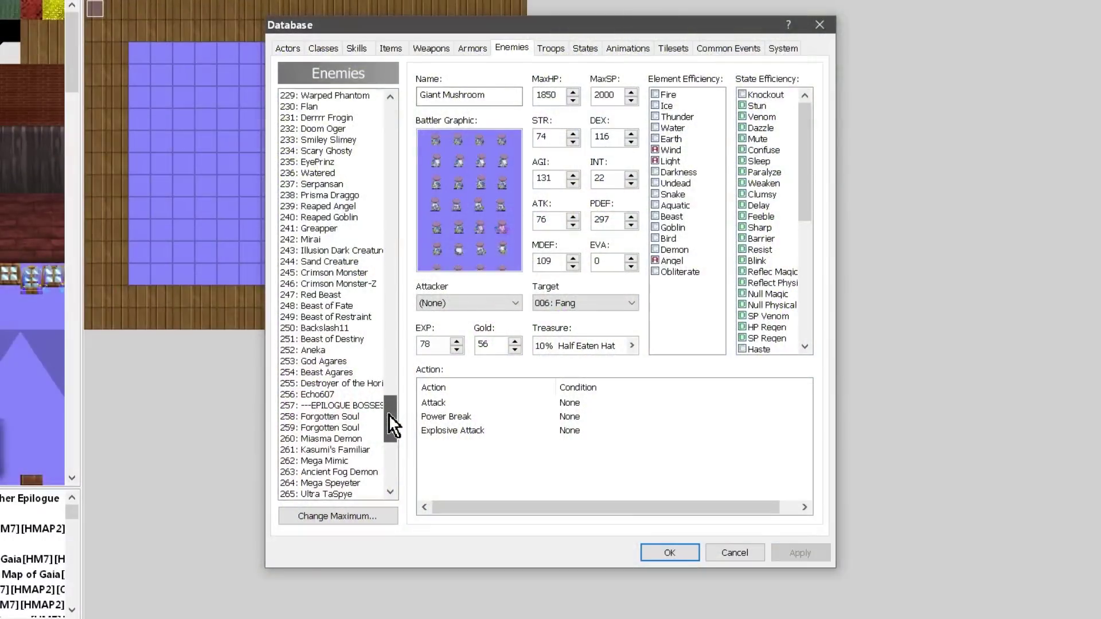
- Look over the Enemies list through the epilogue bosses, then return to the entries around Giant Mushroom
left_click_drag(387, 414, 386, 427)
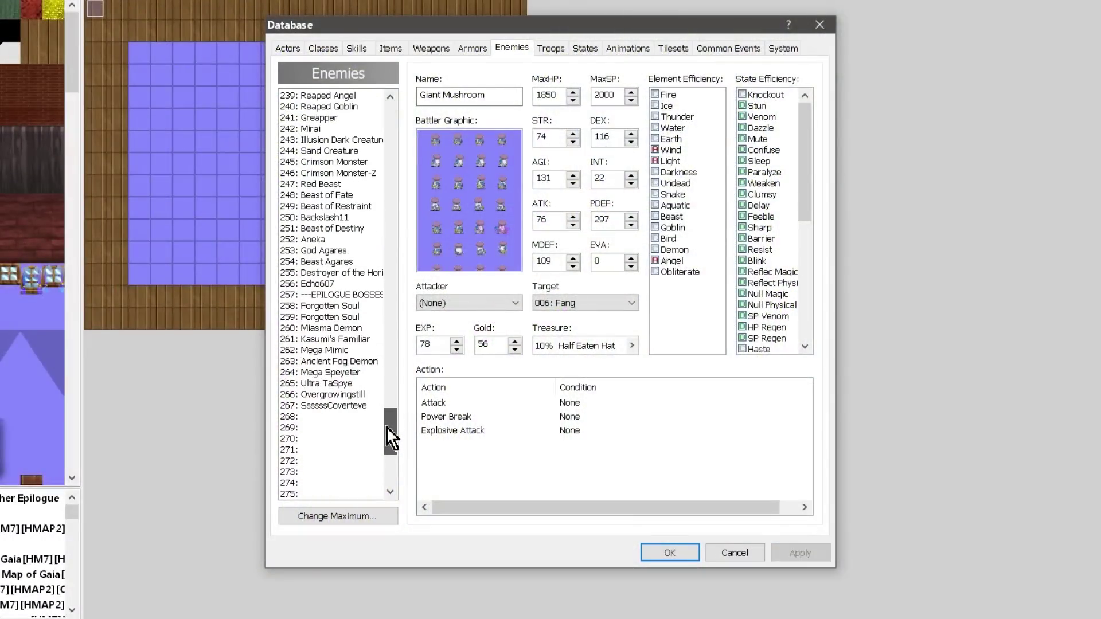
left_click_drag(387, 427, 388, 23)
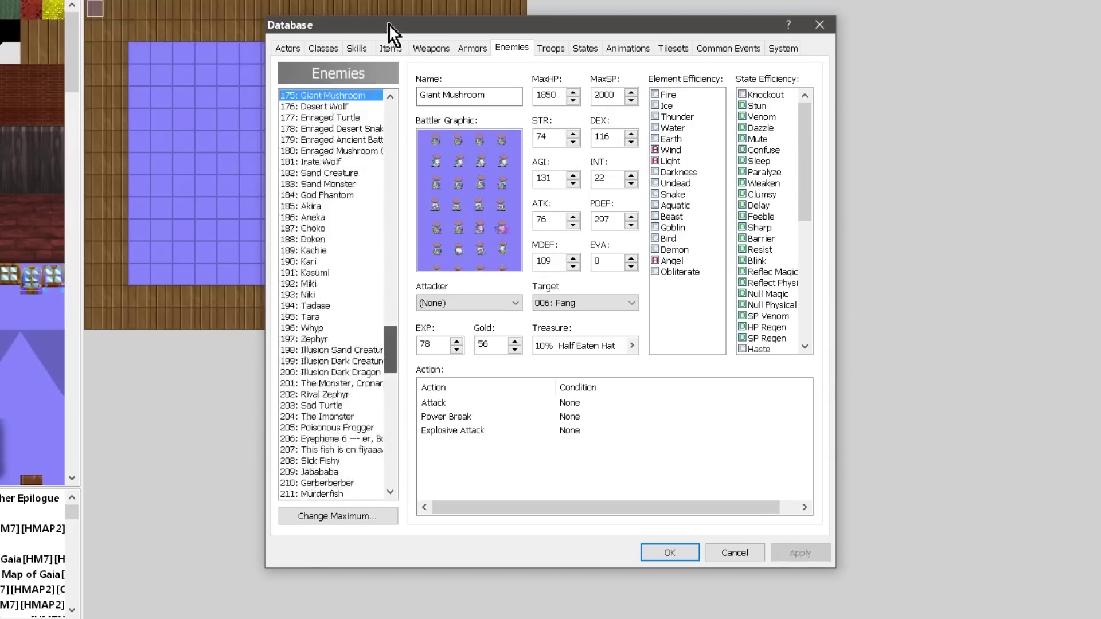
left_click_drag(397, 67, 400, 78)
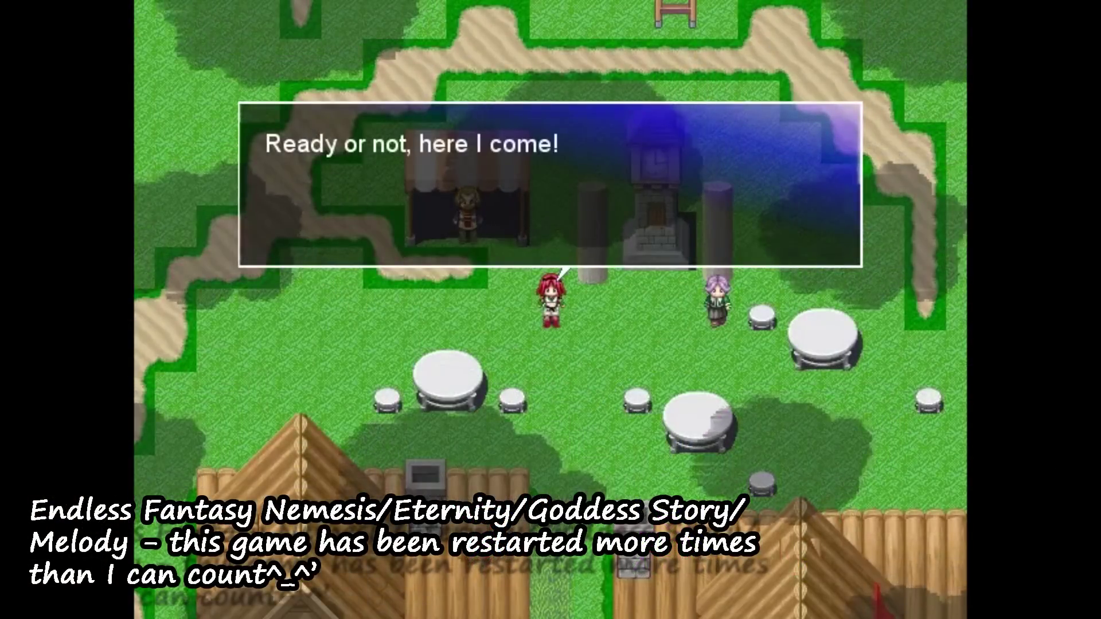
- Advance the red-haired girl's hide-and-seek dialogue in the village, including her lines about finding her friends
key("Return")
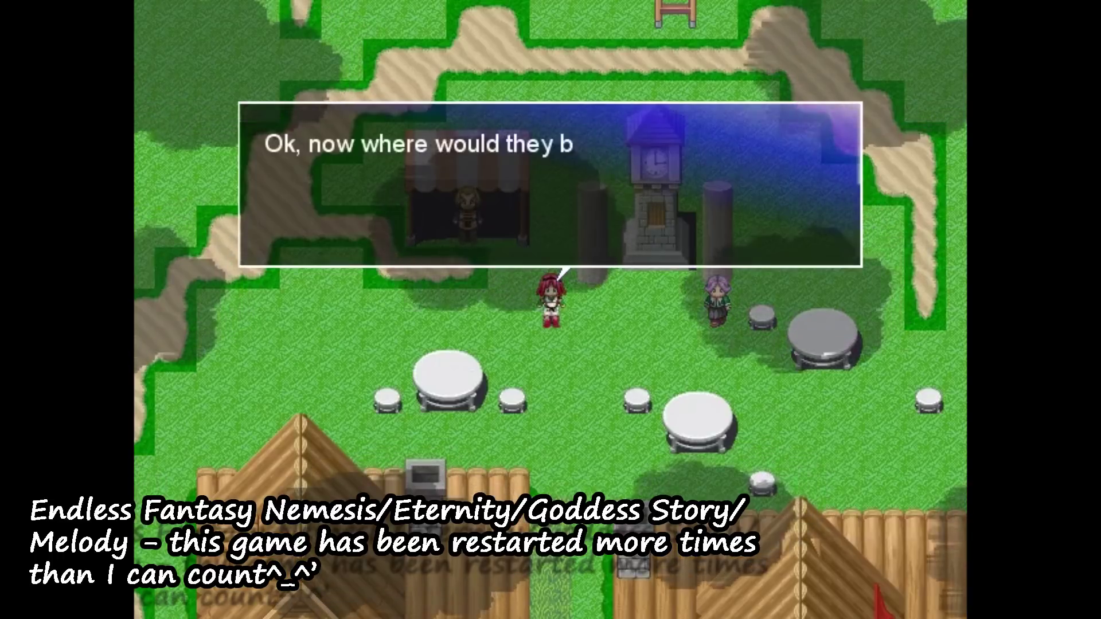
key("Return")
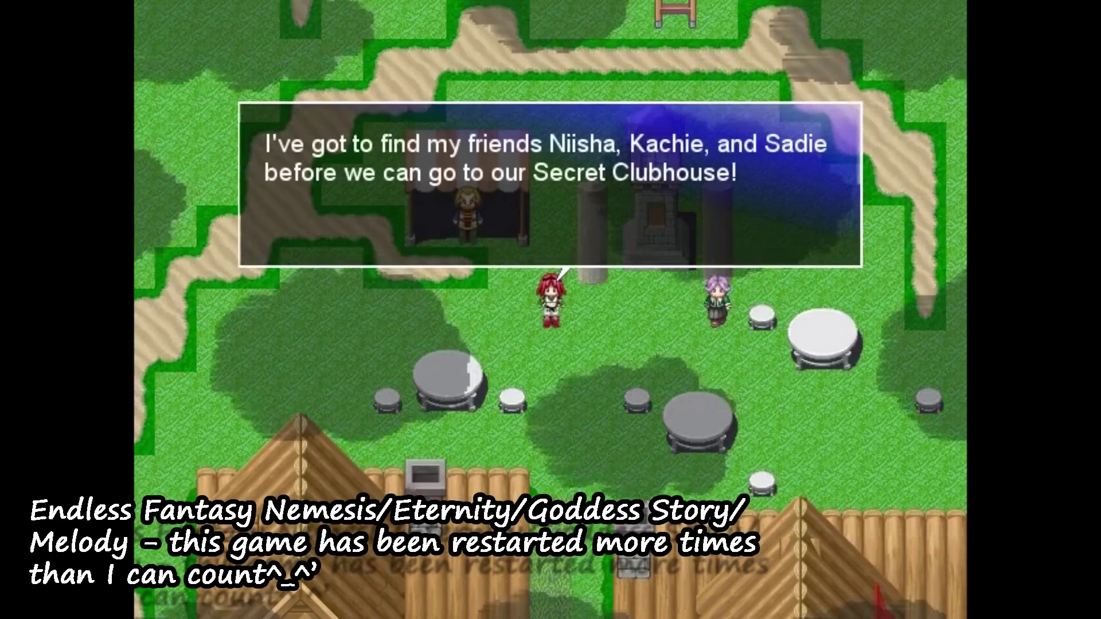
key("Return")
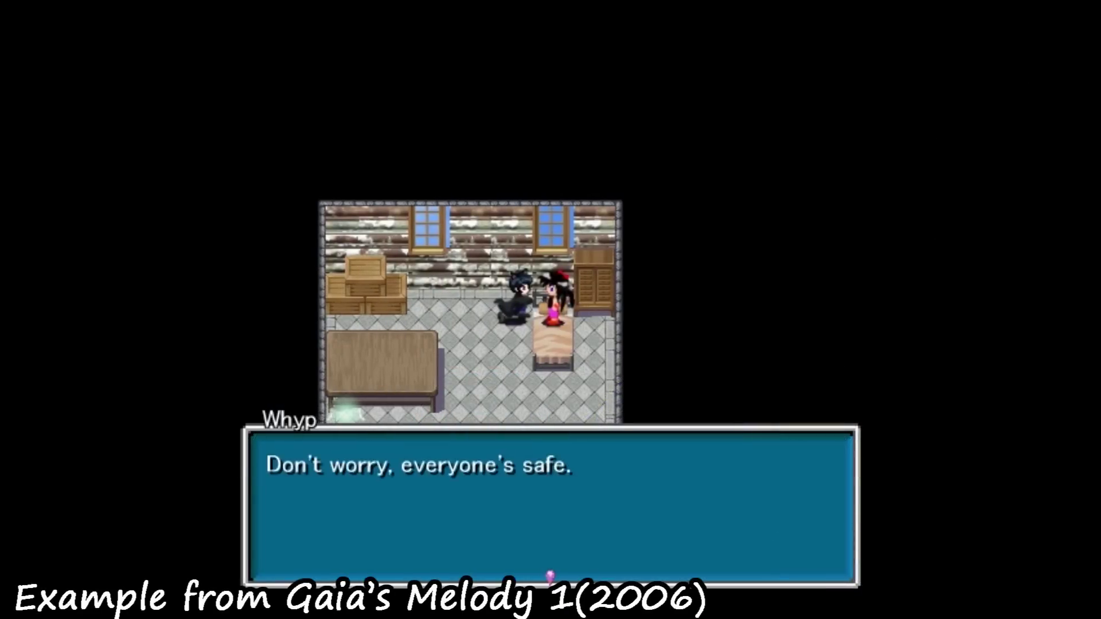
- Advance Whyp's airship dialogue and answer with the choice "What do you think?"
key("Return")
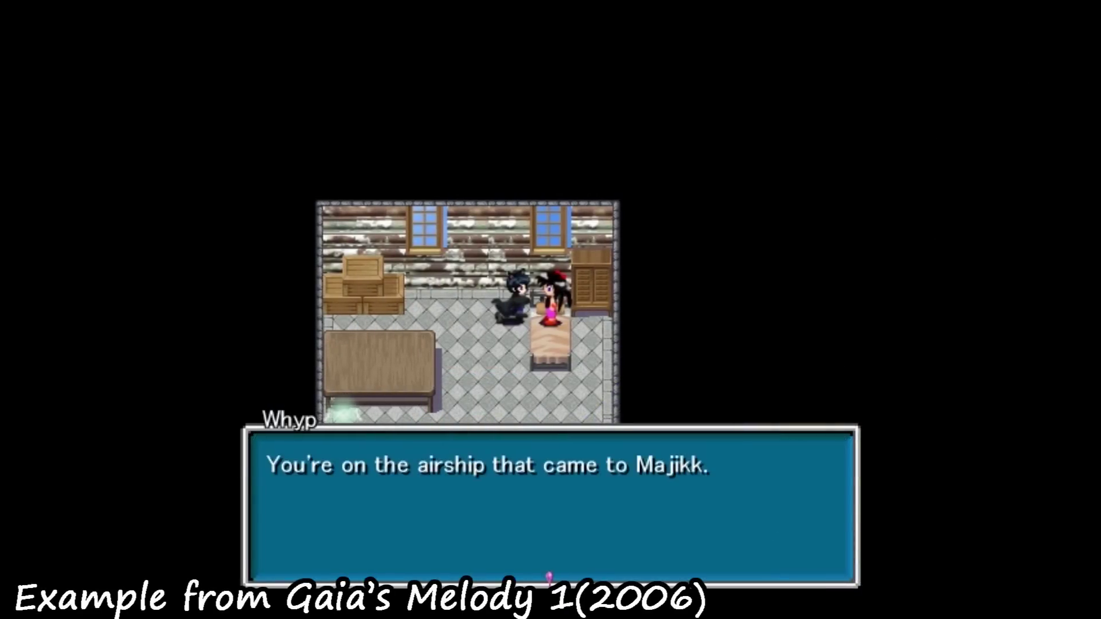
key("Return")
key("Return")
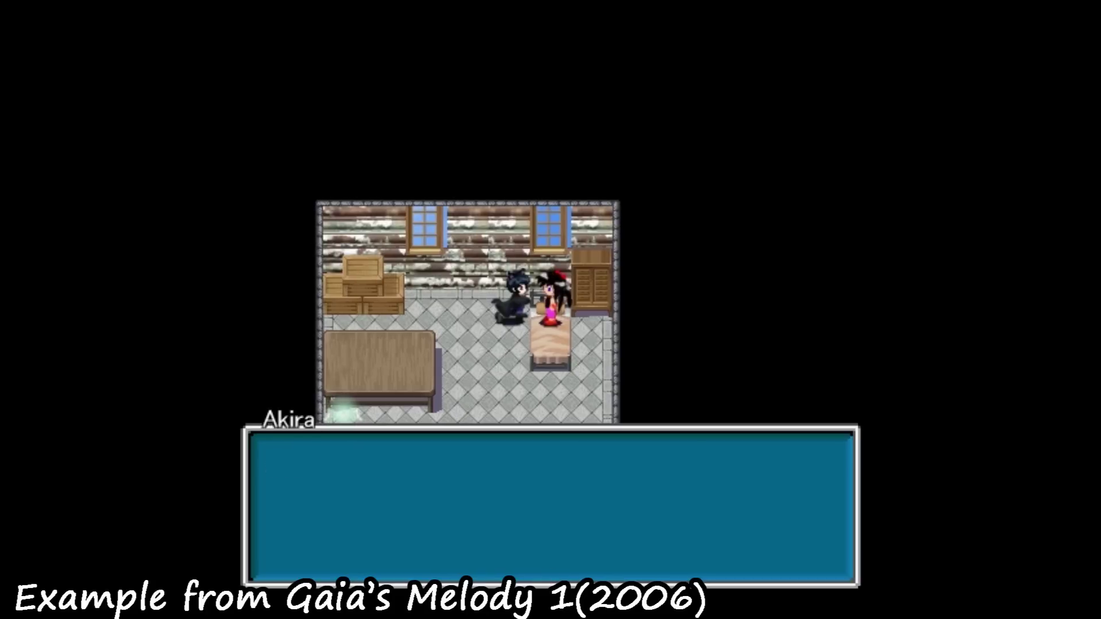
key("Down")
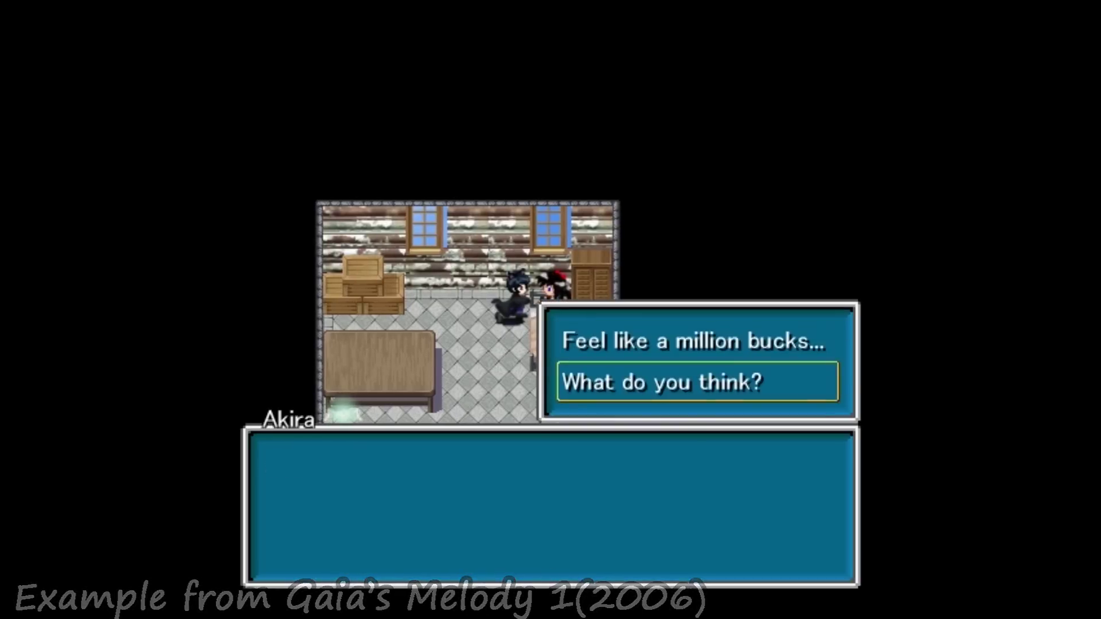
key("Return")
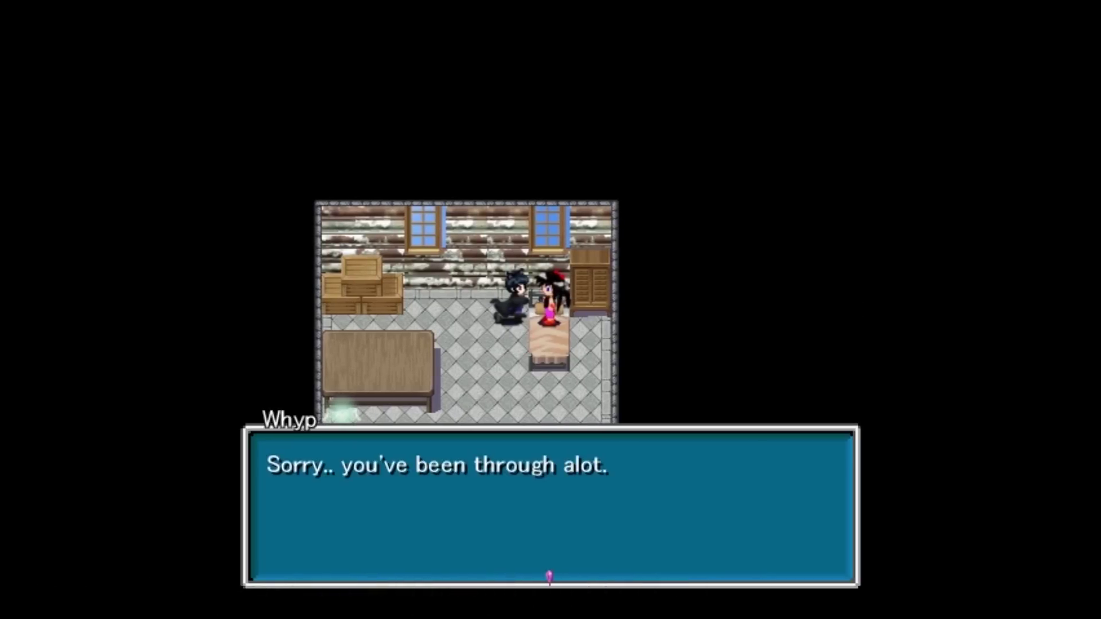
- Advance Akira and Whyp's conversation about his master, Prince Doken, and the safety of Akira's friends
key("Return")
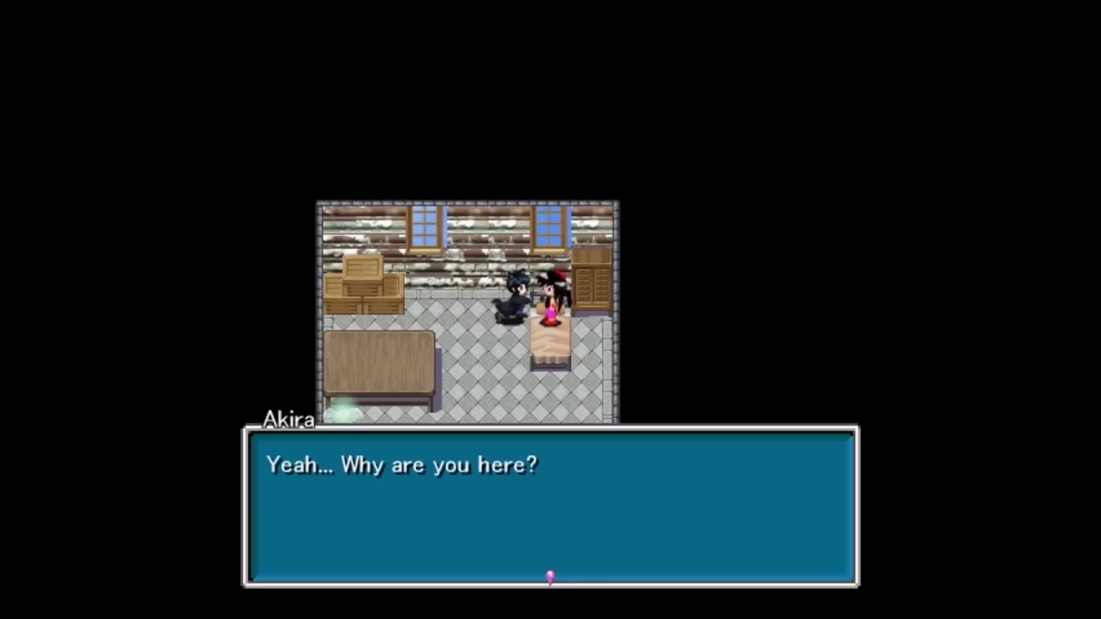
key("Return")
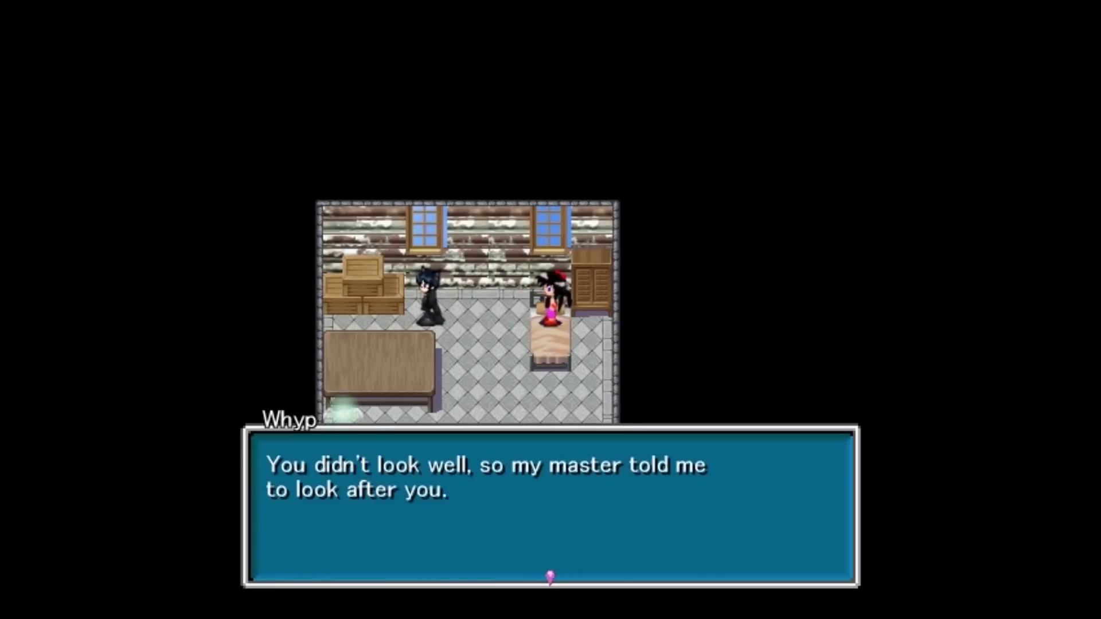
key("Return")
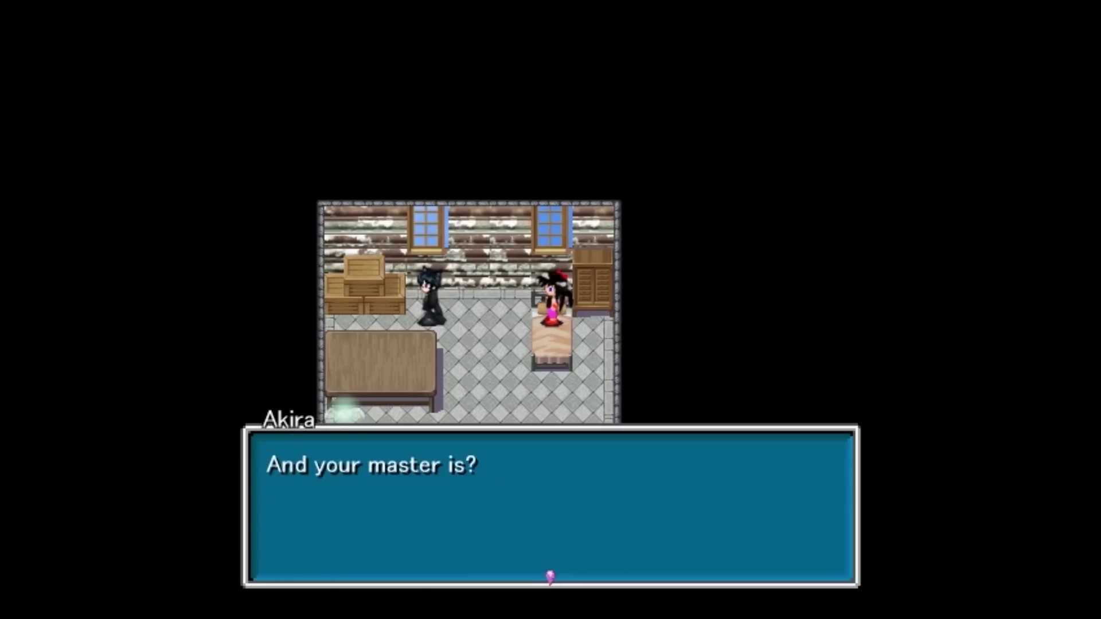
key("Return")
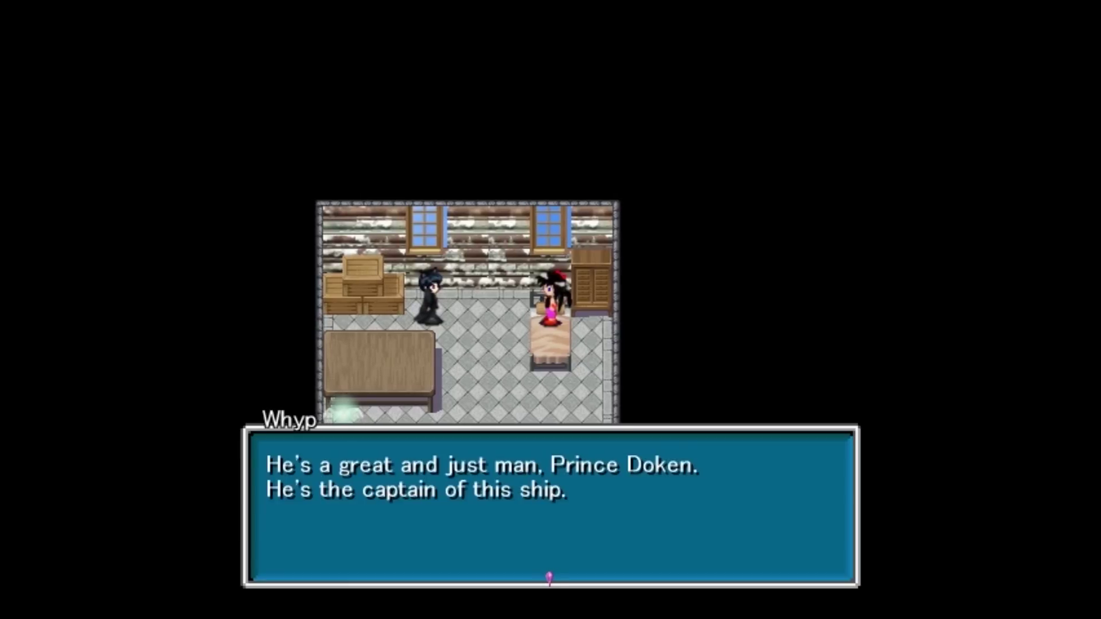
key("Return")
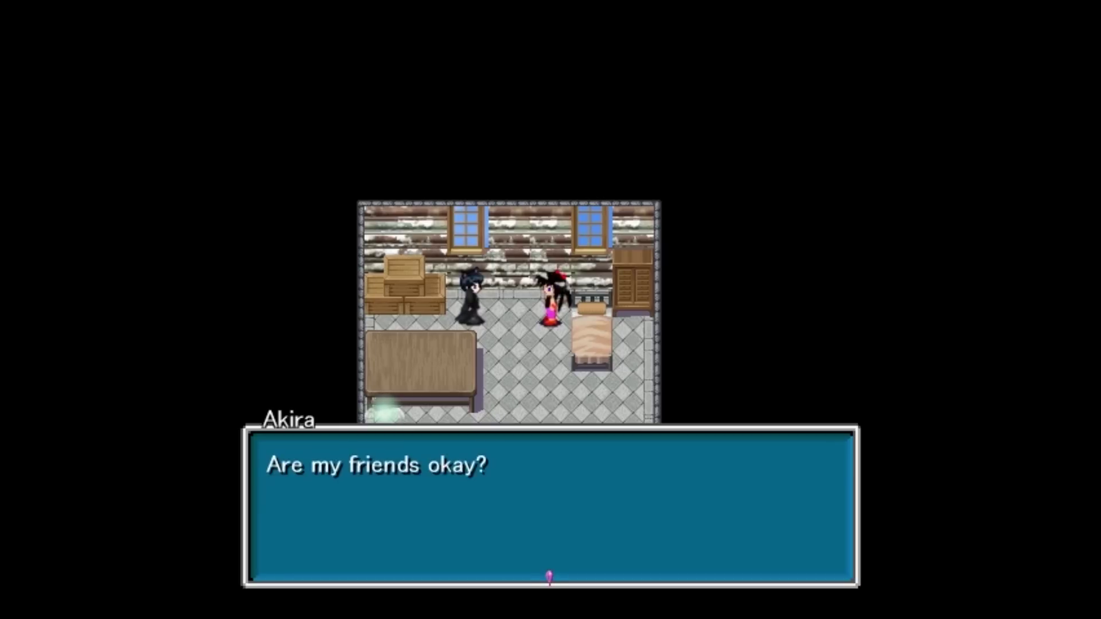
key("Return")
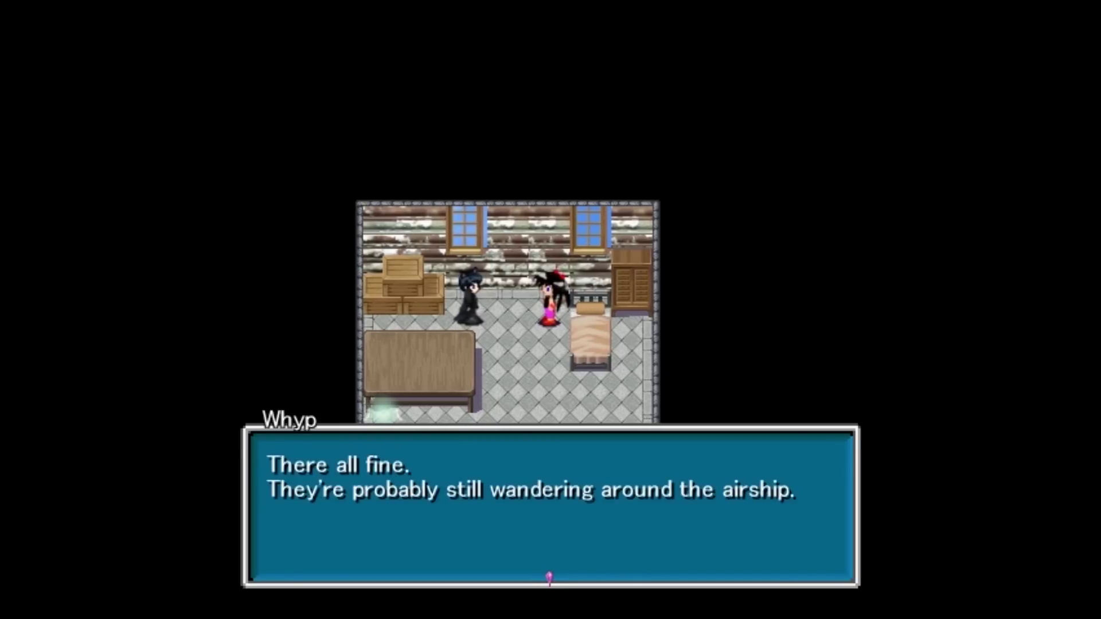
key("Return")
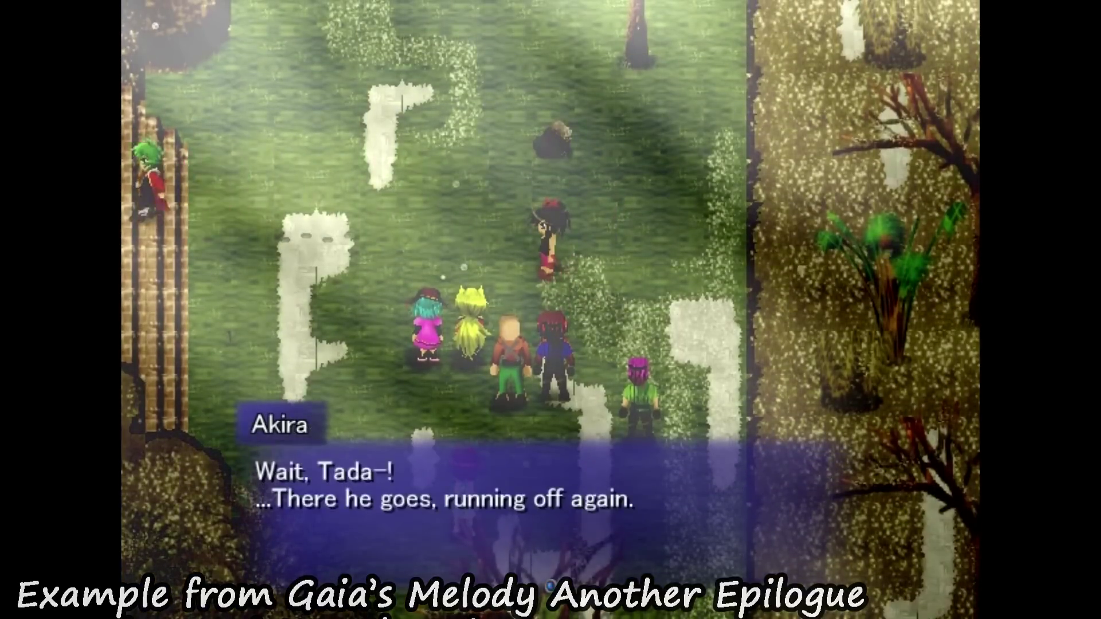
- Advance the village scene dialogue in which Kachie runs off to look for Miki and Niki
key("Return")
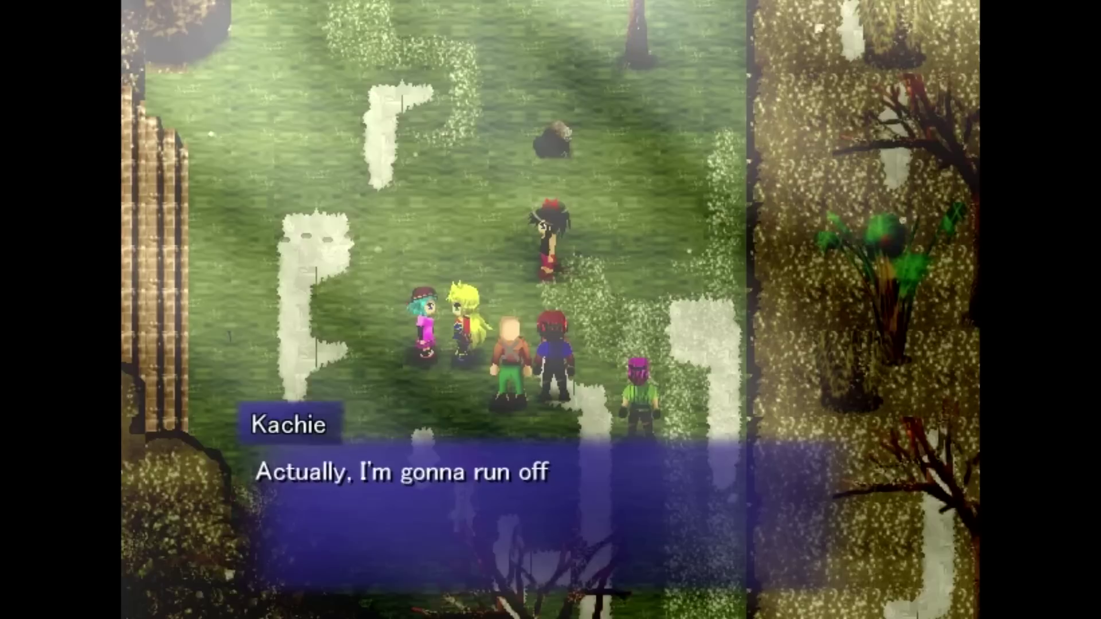
key("Return")
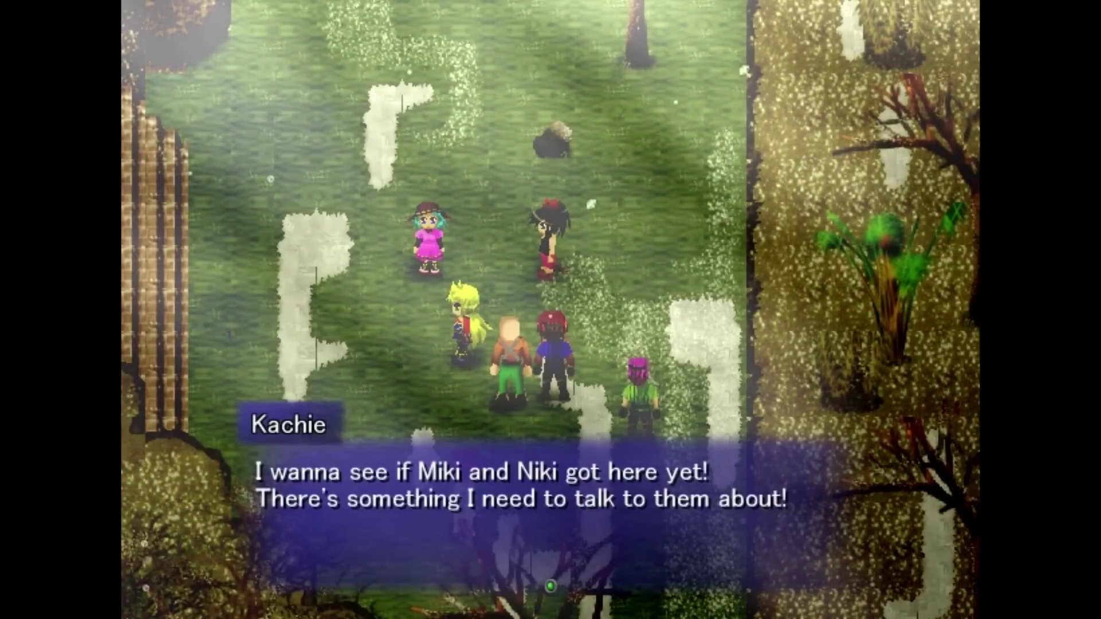
key("Return")
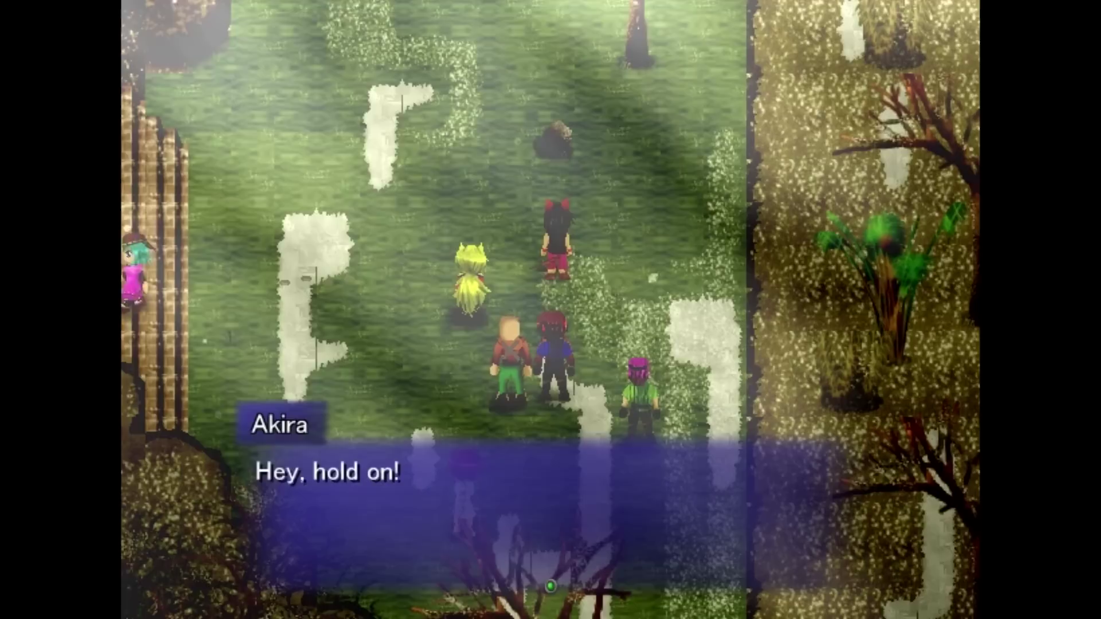
key("Return")
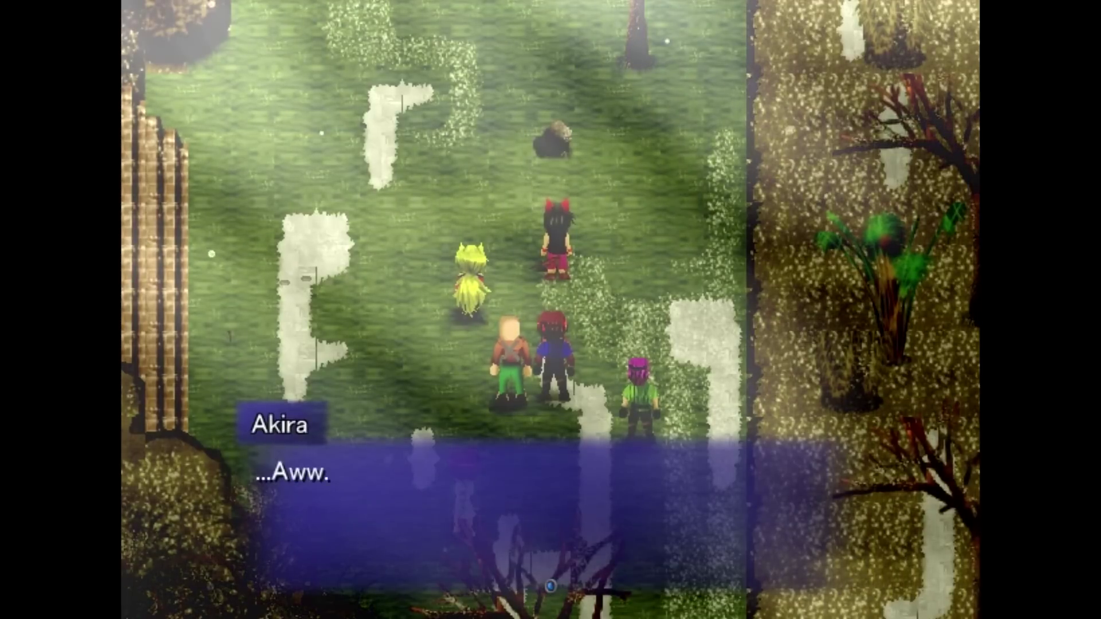
key("Return")
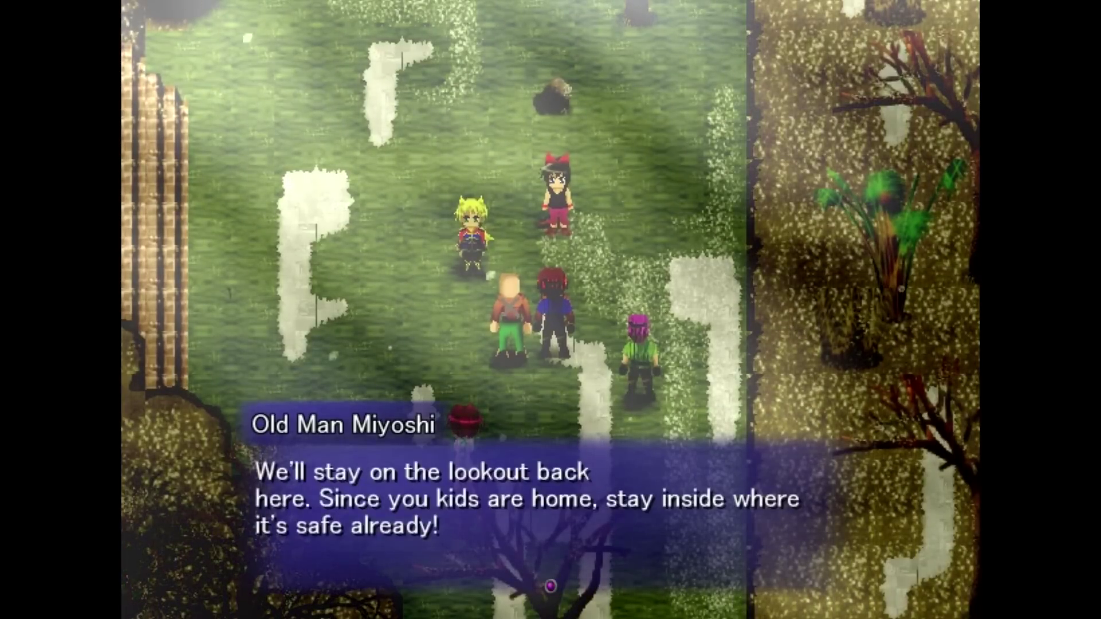
- Advance Old Man Miyoshi's and Zephyr's lines to the end of the village scene
key("Return")
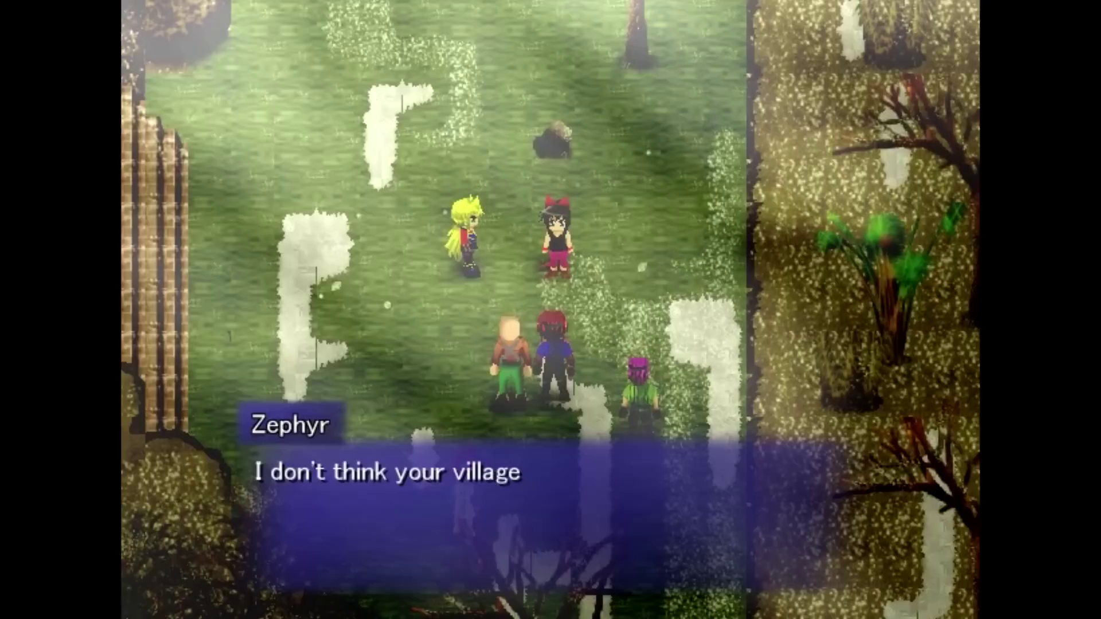
key("Return")
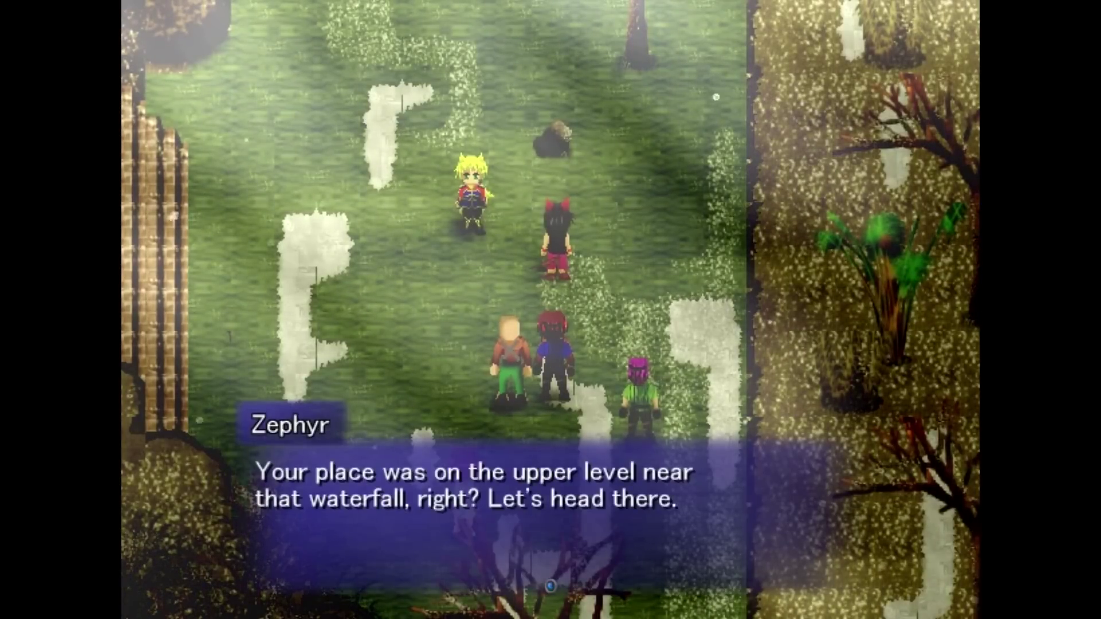
key("Return")
key("Return")
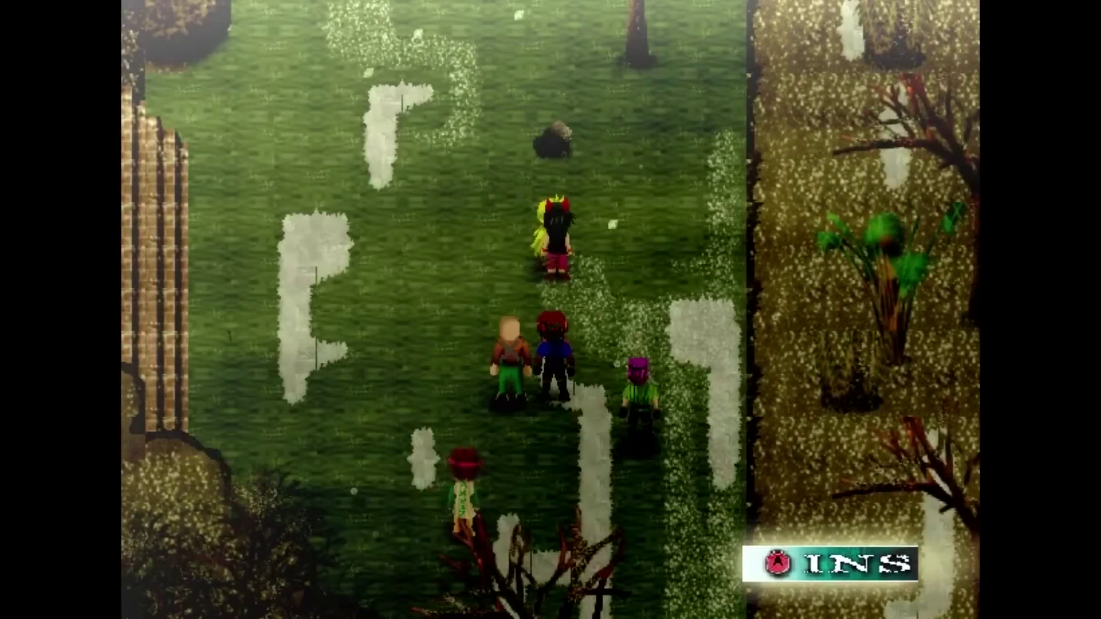